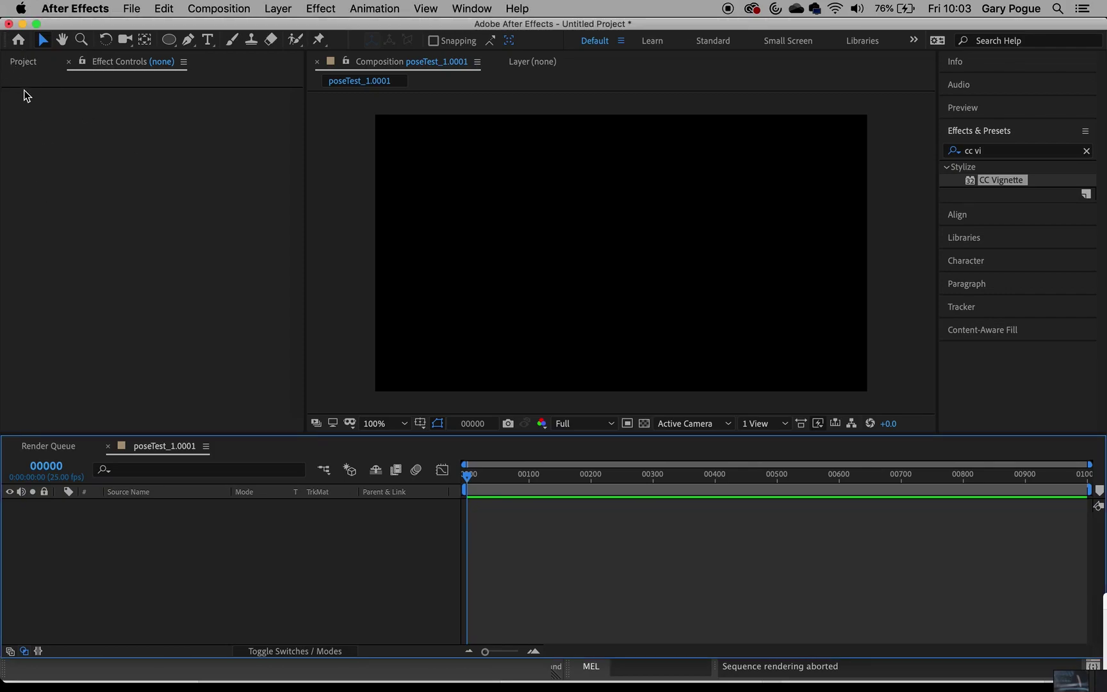
- Delete the poseTest composition, EXR footage and Solids folder from the Project panel
{"action": "left_click_drag", "start_coordinate": [55, 268], "coordinate": [60, 202]}
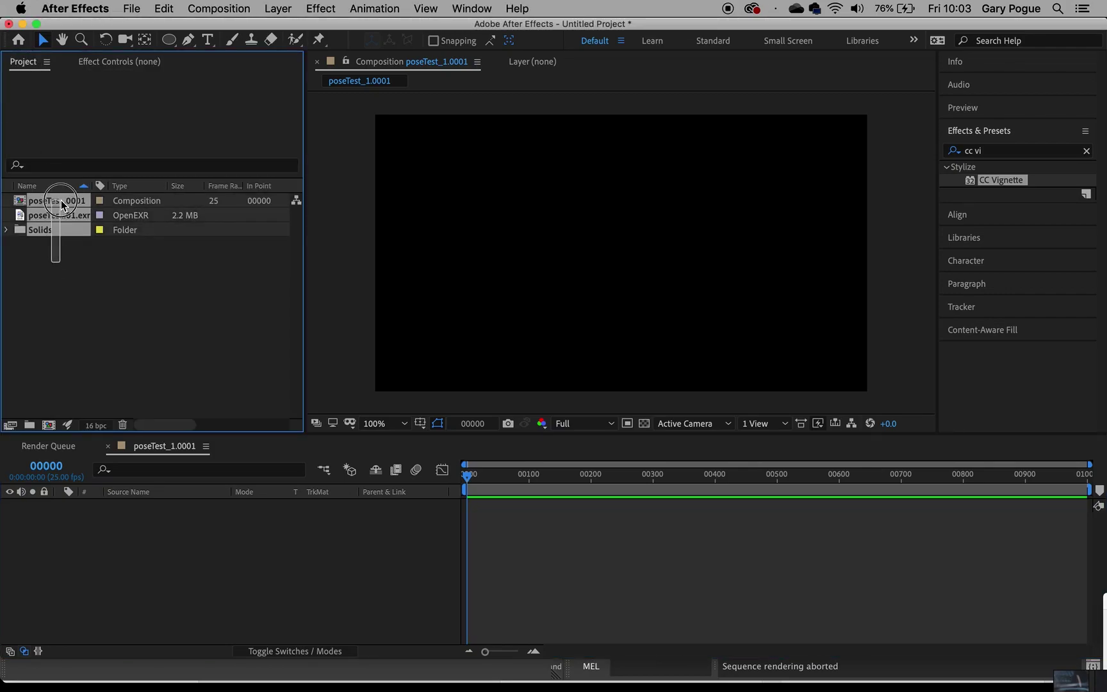
{"action": "key", "text": "Delete"}
{"action": "left_click", "coordinate": [691, 372]}
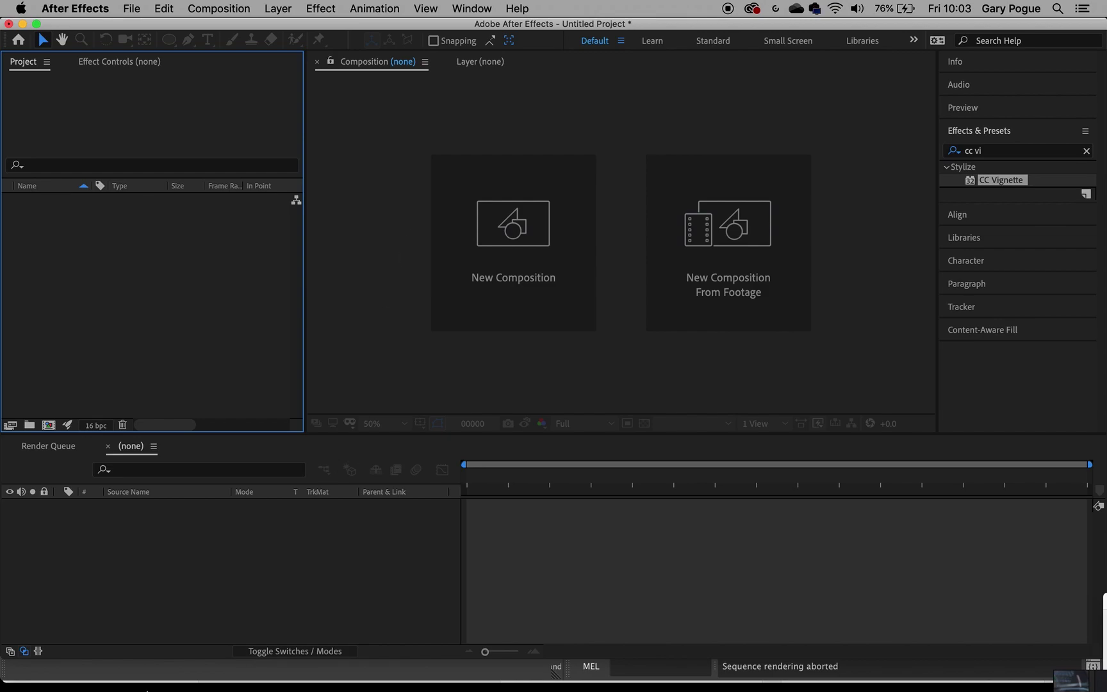
- Drag poseTest_1.0001.exr from the Finder images folder into the After Effects Project panel
{"action": "left_click", "coordinate": [136, 660]}
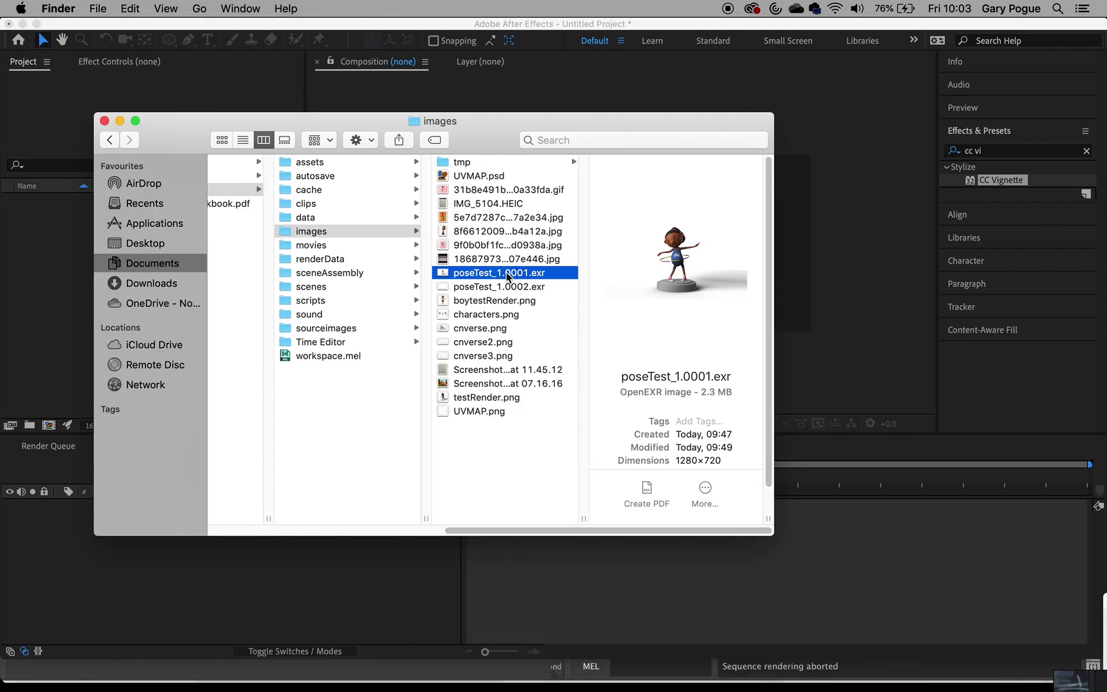
{"action": "left_click_drag", "start_coordinate": [507, 276], "coordinate": [51, 276]}
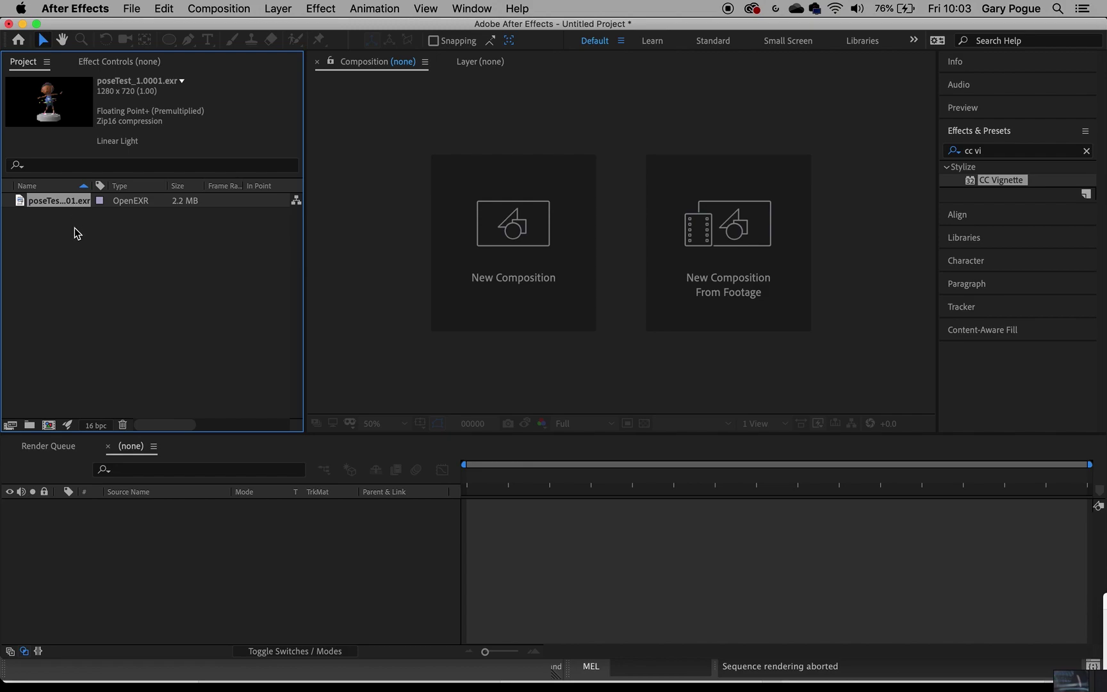
- Create a 1280 x 720, 25 fps poseTest_1.0001 composition from the EXR footage
{"action": "left_click_drag", "start_coordinate": [79, 202], "coordinate": [205, 538]}
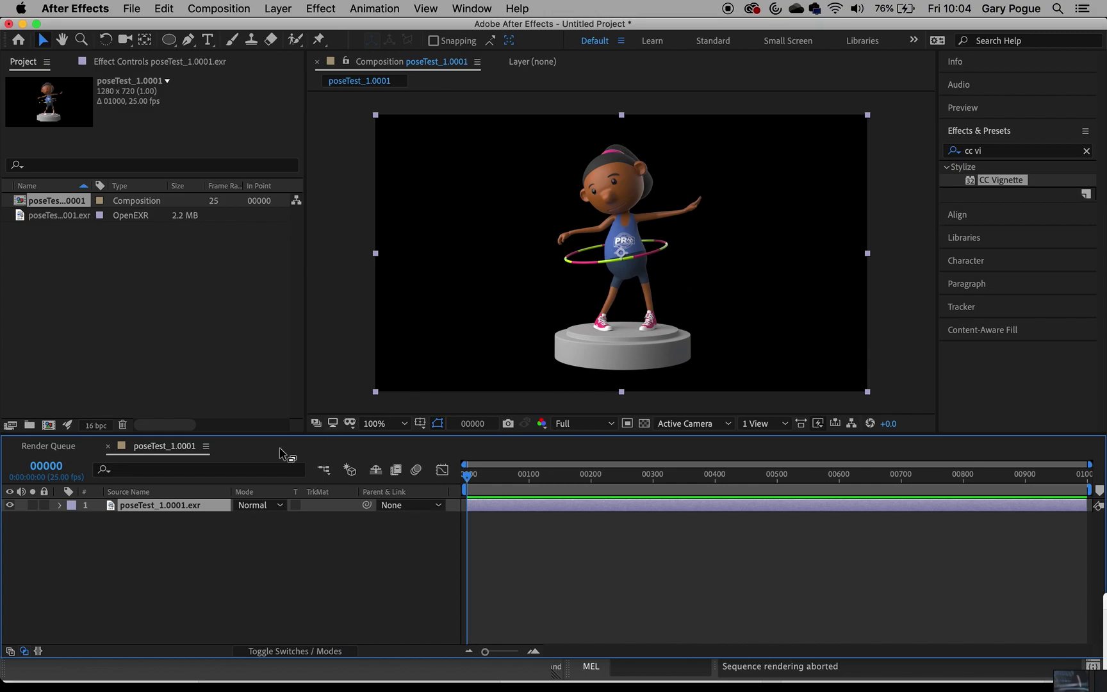
{"action": "left_click", "coordinate": [216, 544]}
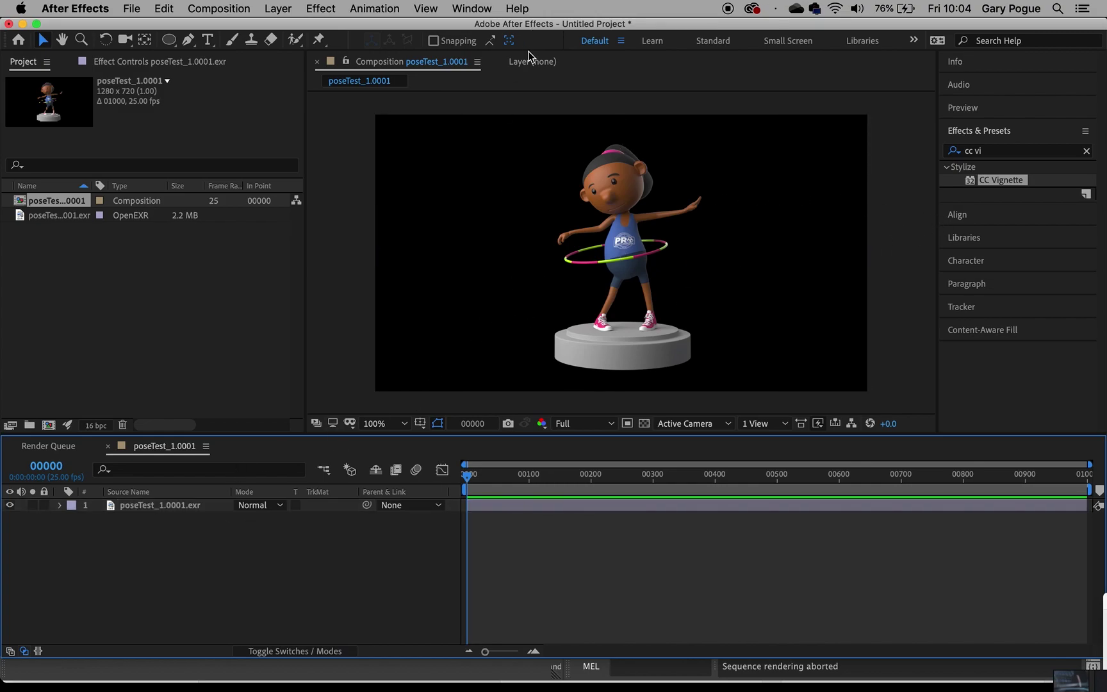
- Create a royal blue solid and place Royal Blue Solid 1 beneath the character layer
{"action": "left_click", "coordinate": [269, 9]}
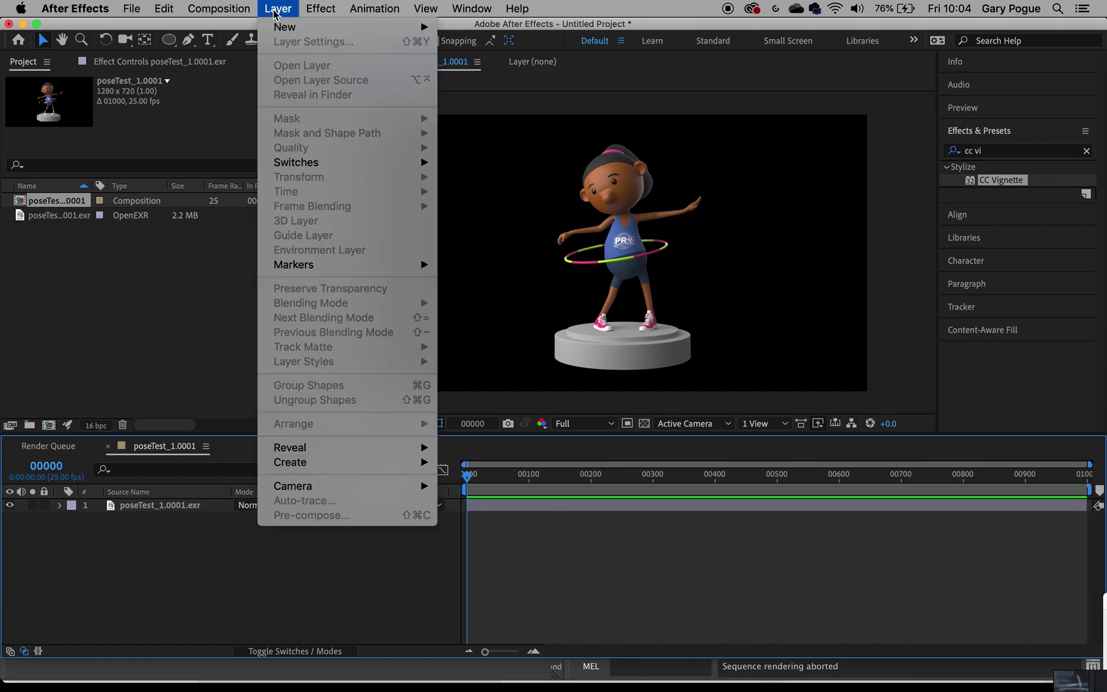
{"action": "mouse_move", "coordinate": [288, 26]}
{"action": "left_click", "coordinate": [512, 46]}
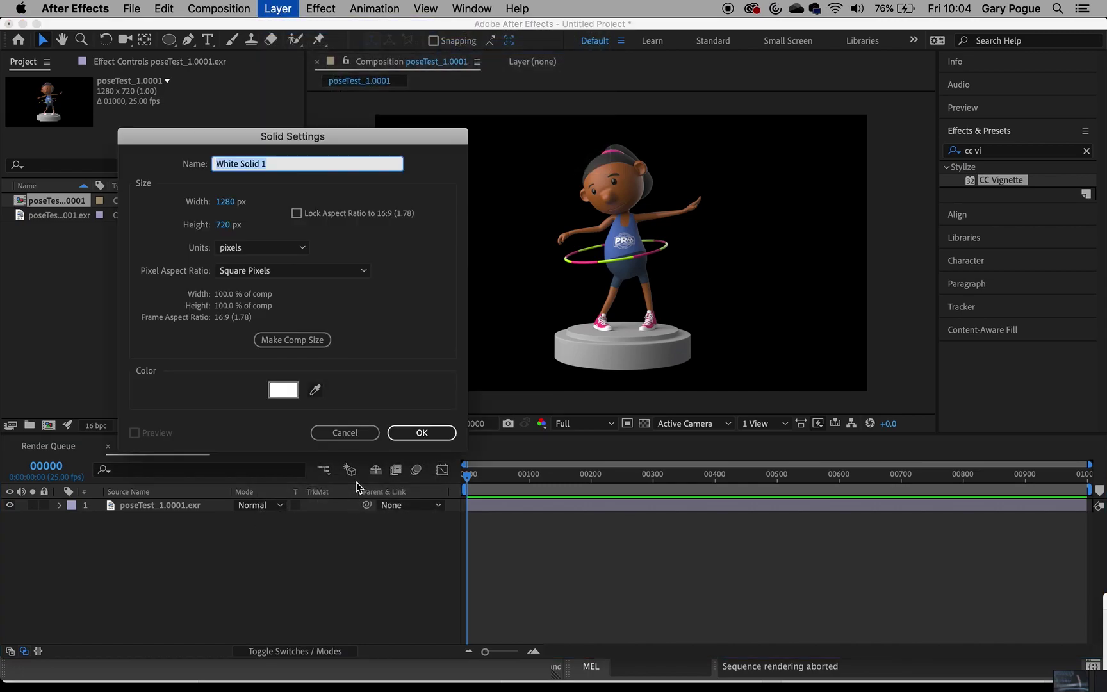
{"action": "left_click", "coordinate": [282, 386]}
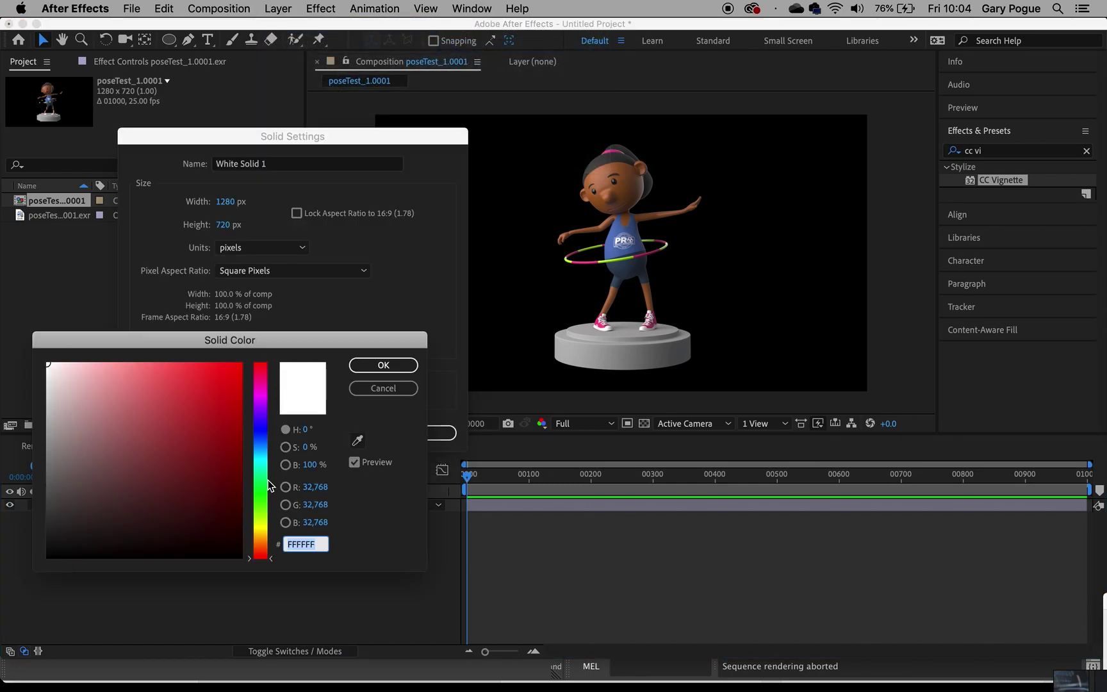
{"action": "left_click_drag", "start_coordinate": [267, 482], "coordinate": [194, 378]}
{"action": "left_click", "coordinate": [270, 443]}
{"action": "left_click", "coordinate": [408, 371]}
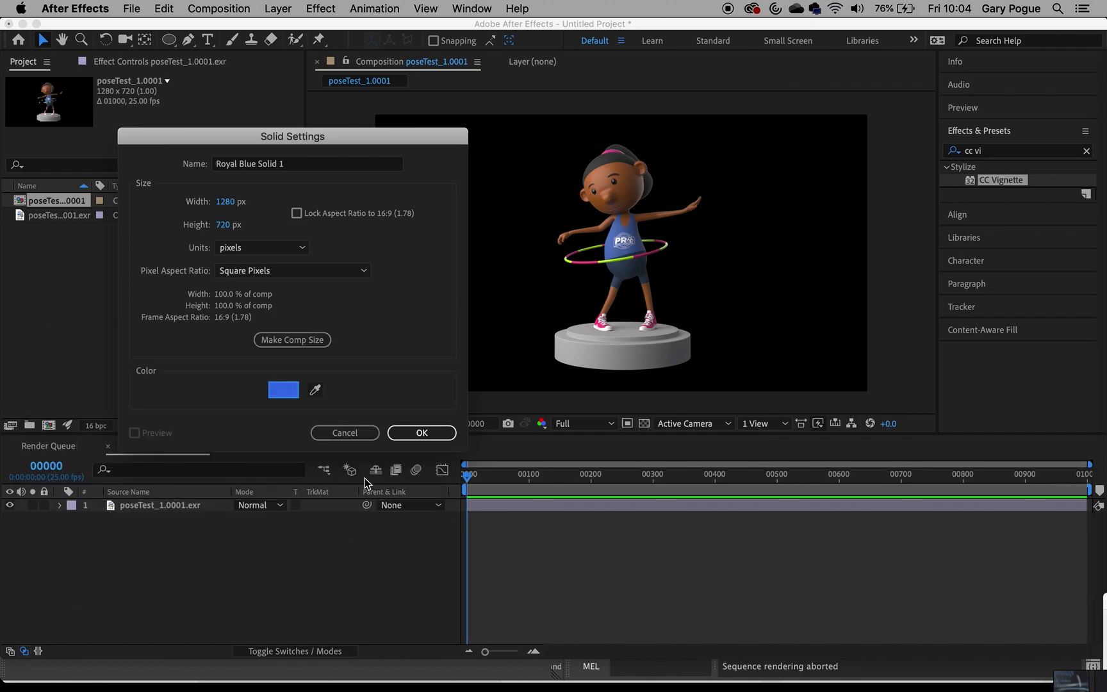
{"action": "left_click", "coordinate": [422, 435]}
{"action": "left_click_drag", "start_coordinate": [227, 506], "coordinate": [218, 553]}
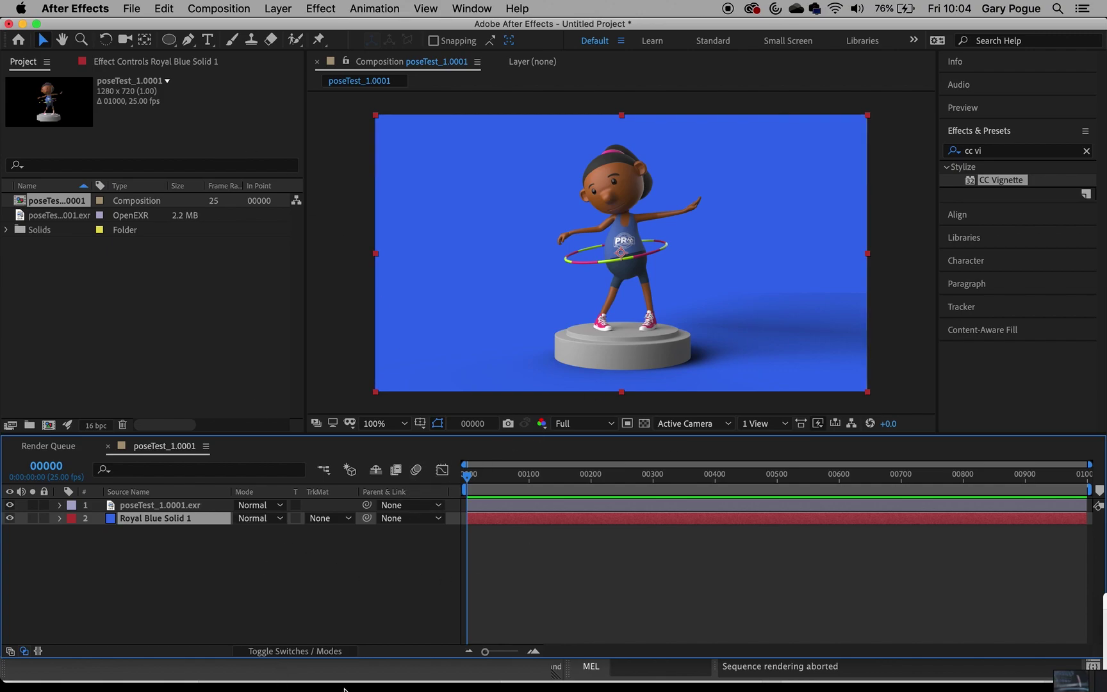
- Apply CC Vignette at Amount 171 to the blue solid and bring up the PureRef board
{"action": "left_click", "coordinate": [996, 157]}
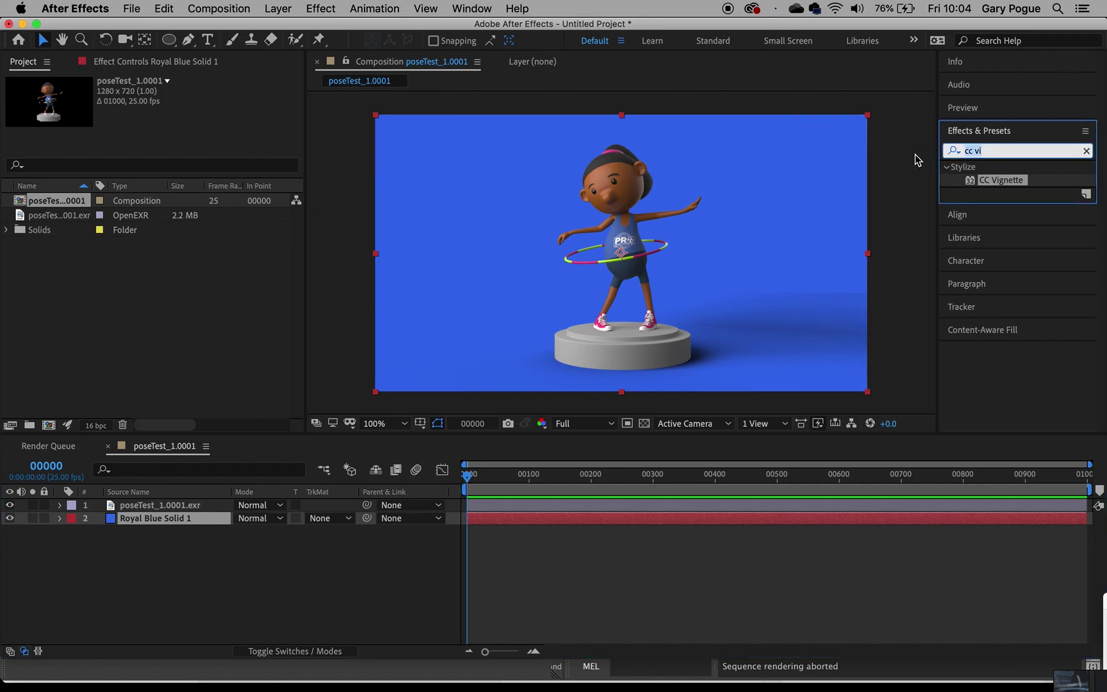
{"action": "type", "text": "cc"}
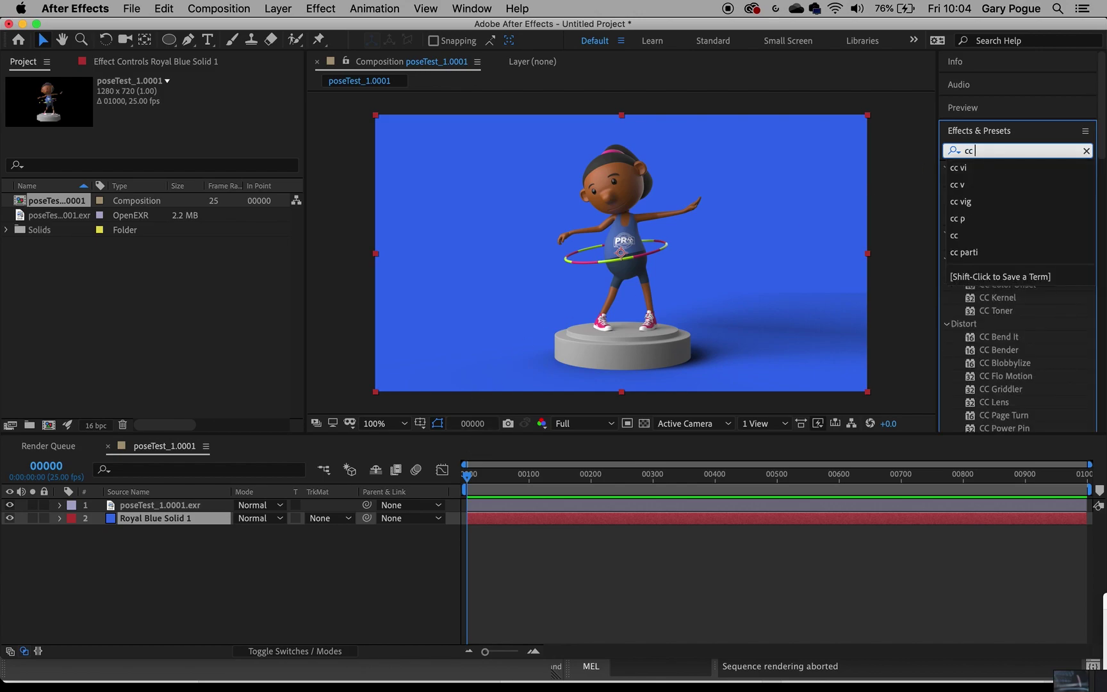
{"action": "type", "text": " vi"}
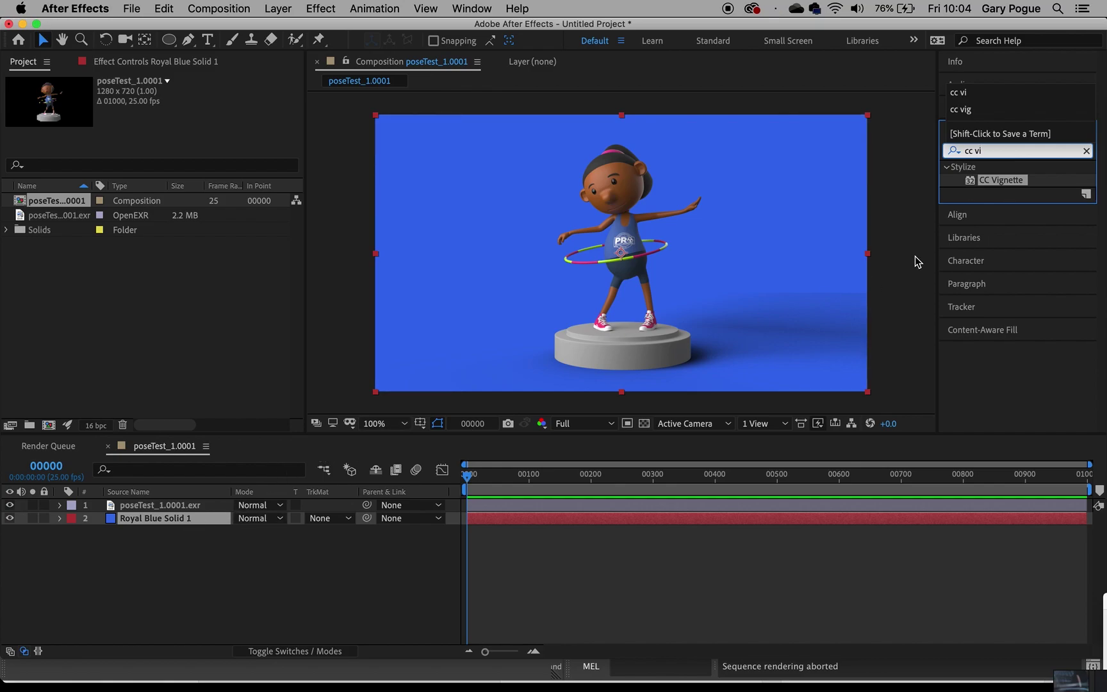
{"action": "double_click", "coordinate": [997, 180]}
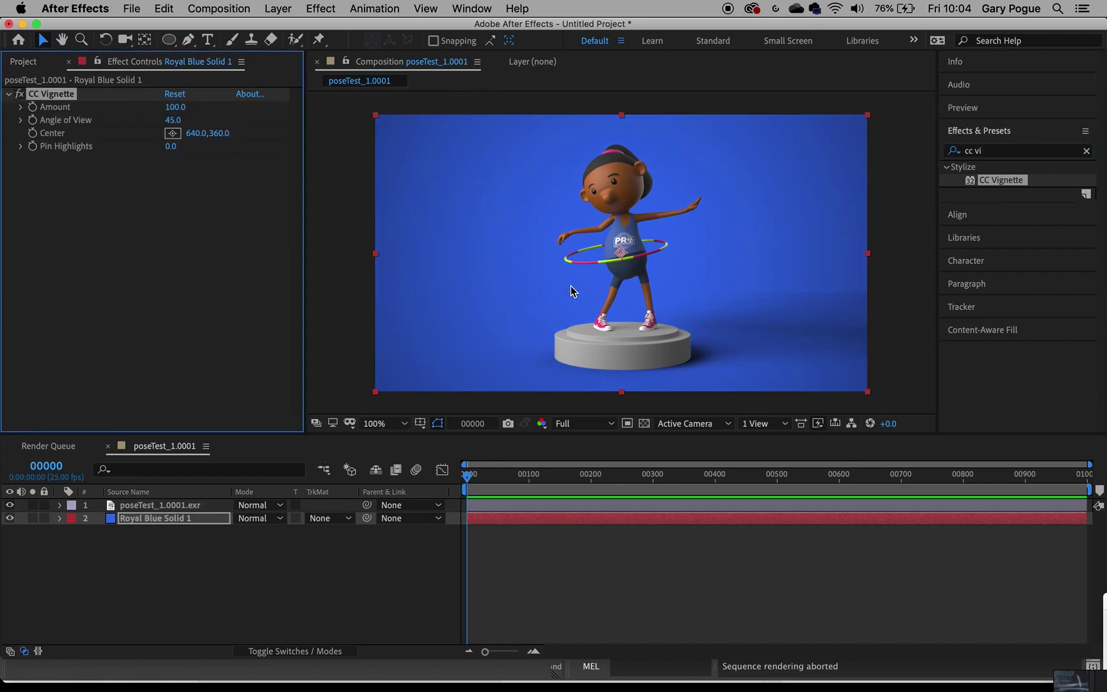
{"action": "left_click_drag", "start_coordinate": [175, 107], "coordinate": [227, 108]}
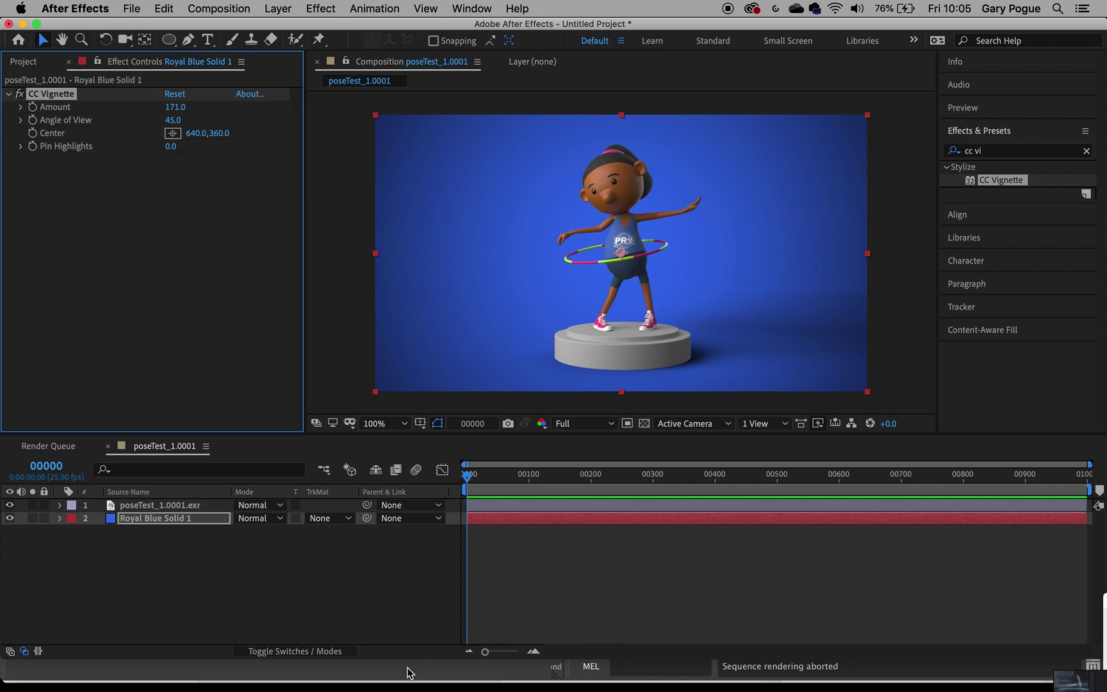
{"action": "mouse_move", "coordinate": [968, 673]}
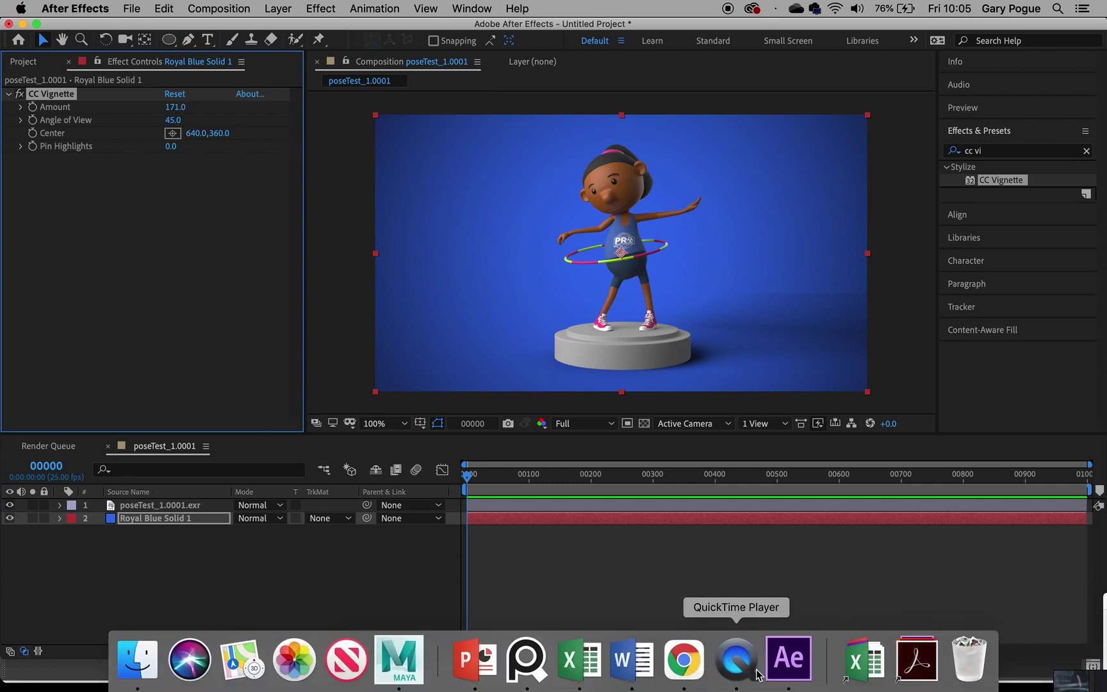
{"action": "left_click", "coordinate": [526, 660]}
- Pan and zoom the PureRef board onto Woody and move the window to the lower right
{"action": "scroll", "coordinate": [977, 428], "scroll_direction": "up", "scroll_amount": 5}
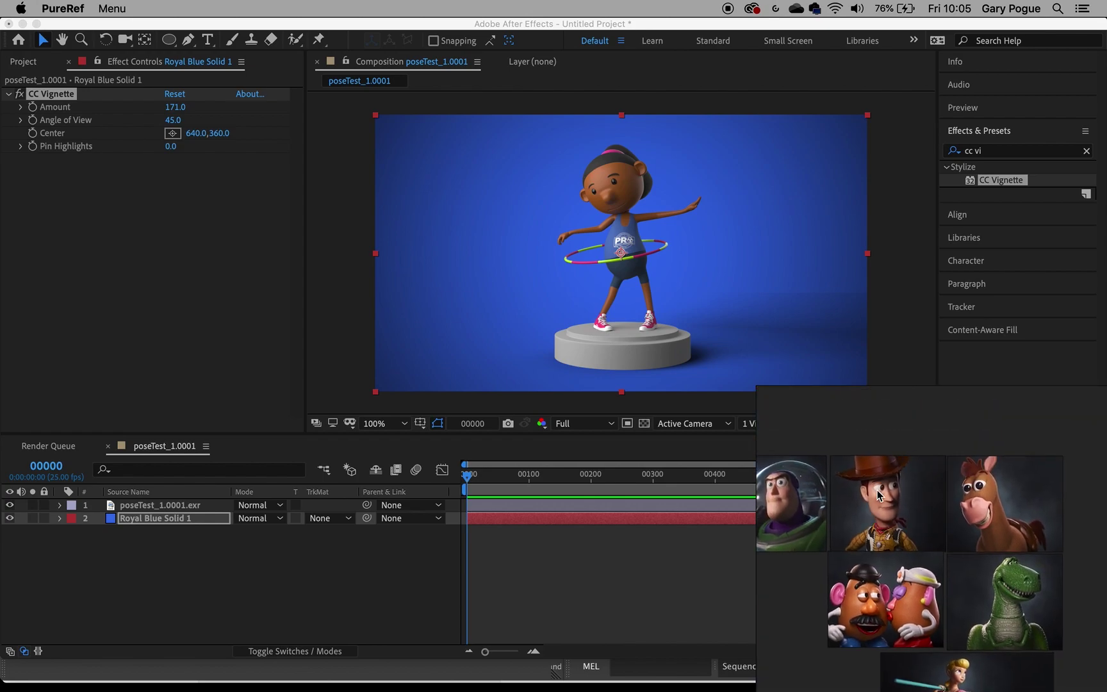
{"action": "scroll", "coordinate": [1014, 568], "scroll_direction": "down", "scroll_amount": 3}
{"action": "scroll", "coordinate": [1015, 568], "scroll_direction": "right", "scroll_amount": 3}
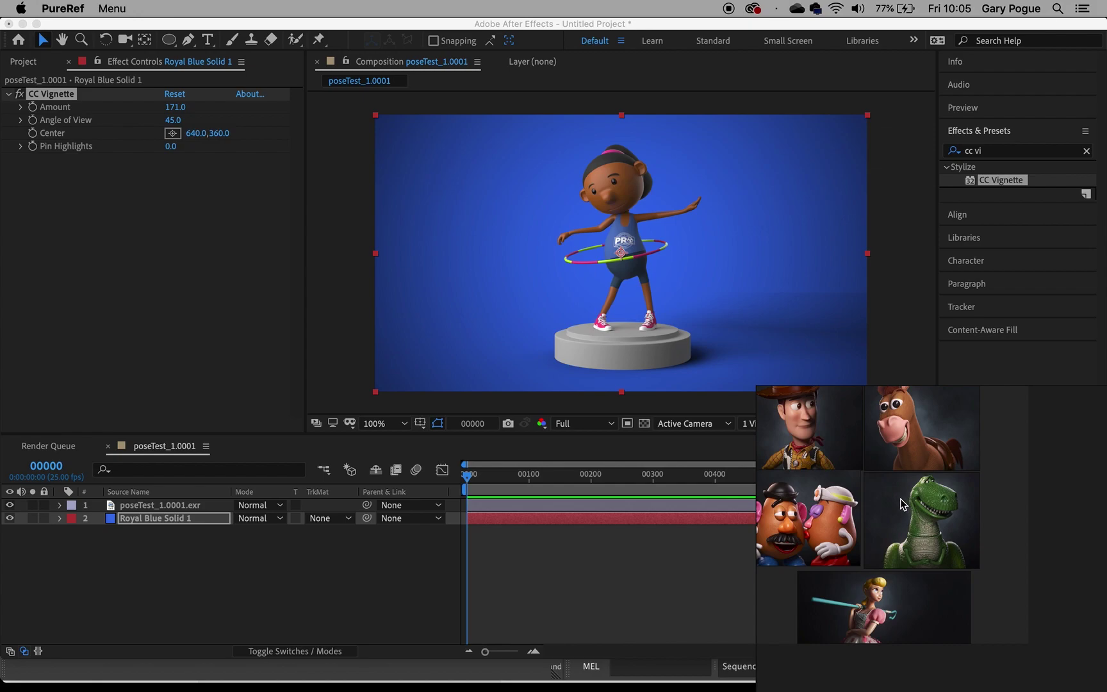
{"action": "scroll", "coordinate": [902, 505], "scroll_direction": "up", "scroll_amount": 3}
{"action": "scroll", "coordinate": [902, 504], "scroll_direction": "left", "scroll_amount": 3}
{"action": "scroll", "coordinate": [909, 513], "scroll_direction": "up", "scroll_amount": 5}
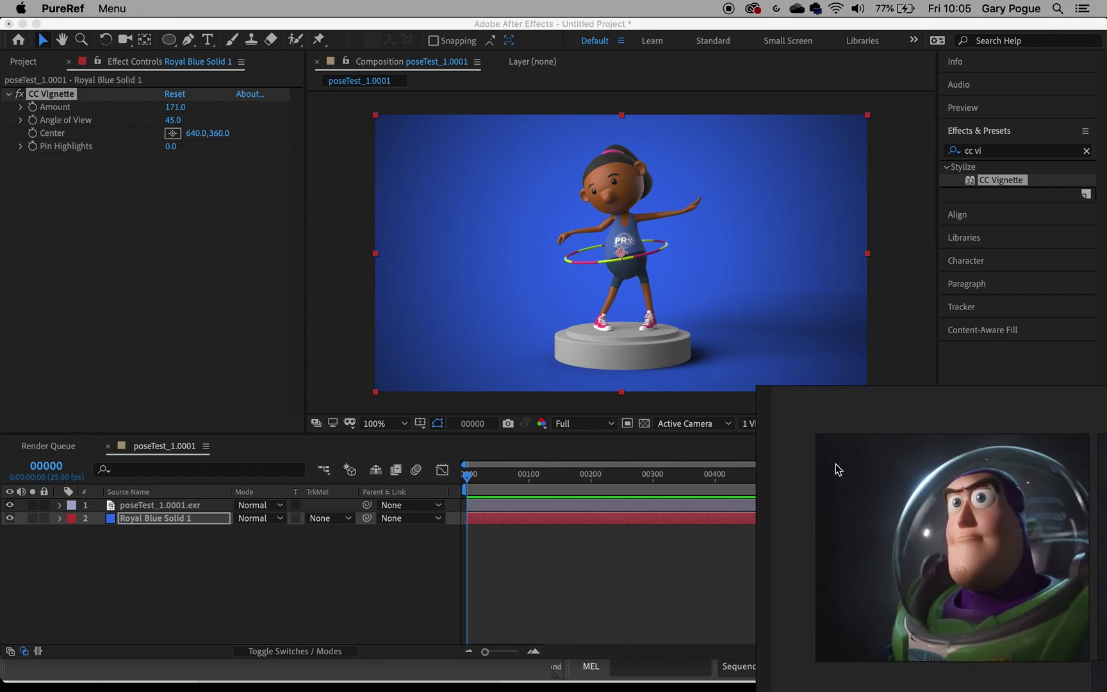
{"action": "left_click_drag", "start_coordinate": [787, 395], "coordinate": [663, 421]}
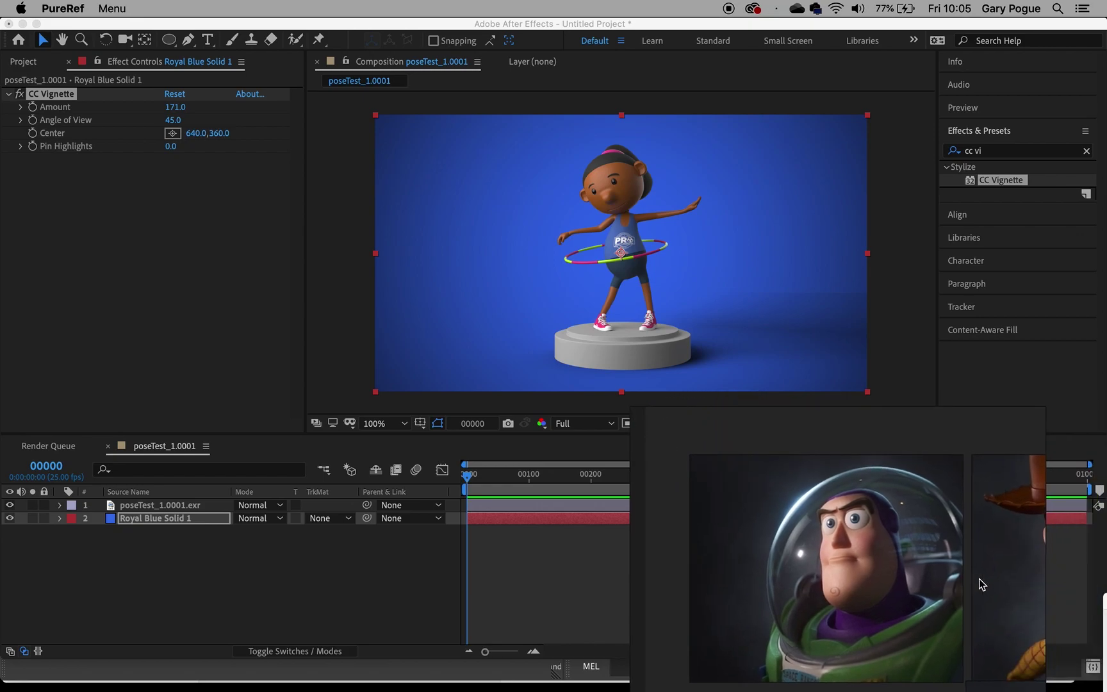
{"action": "scroll", "coordinate": [982, 584], "scroll_direction": "right", "scroll_amount": 5}
{"action": "scroll", "coordinate": [642, 573], "scroll_direction": "up", "scroll_amount": 3}
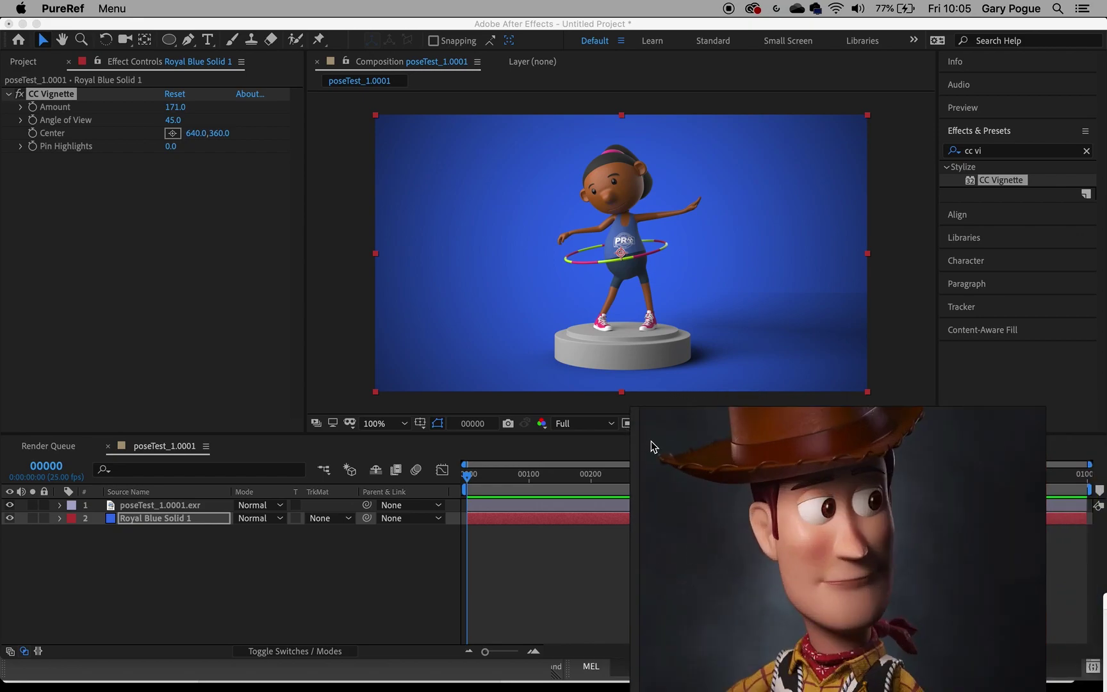
{"action": "left_click_drag", "start_coordinate": [651, 441], "coordinate": [882, 488]}
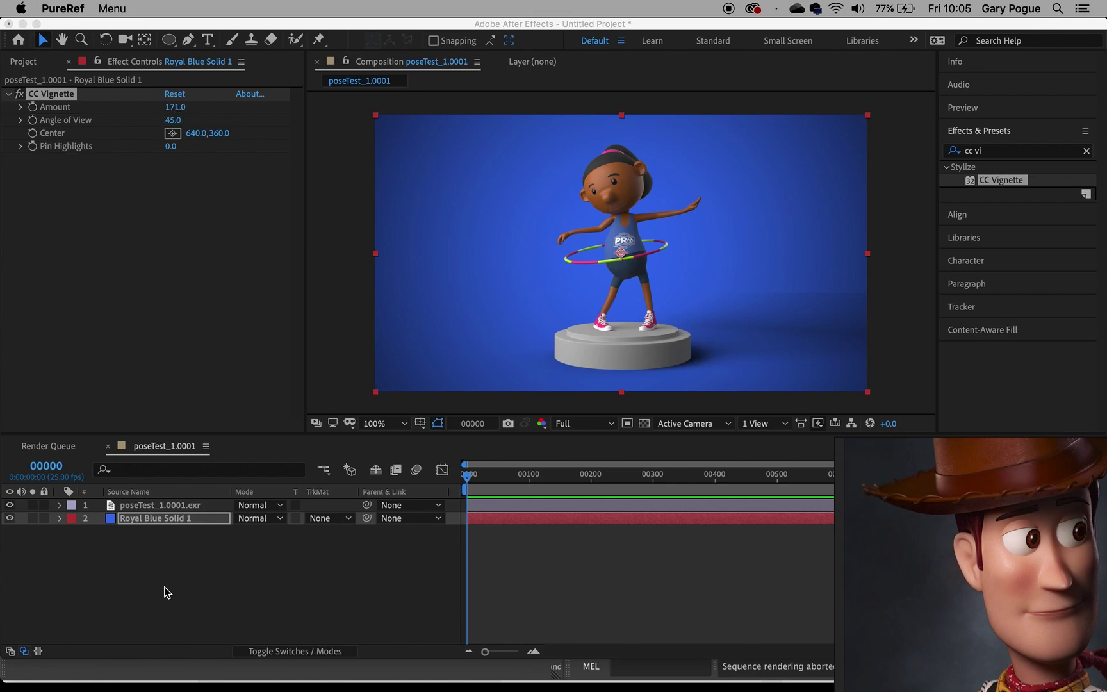
- Add a new solid layer White Solid 1 with colour FFFFFF
{"action": "left_click", "coordinate": [219, 27]}
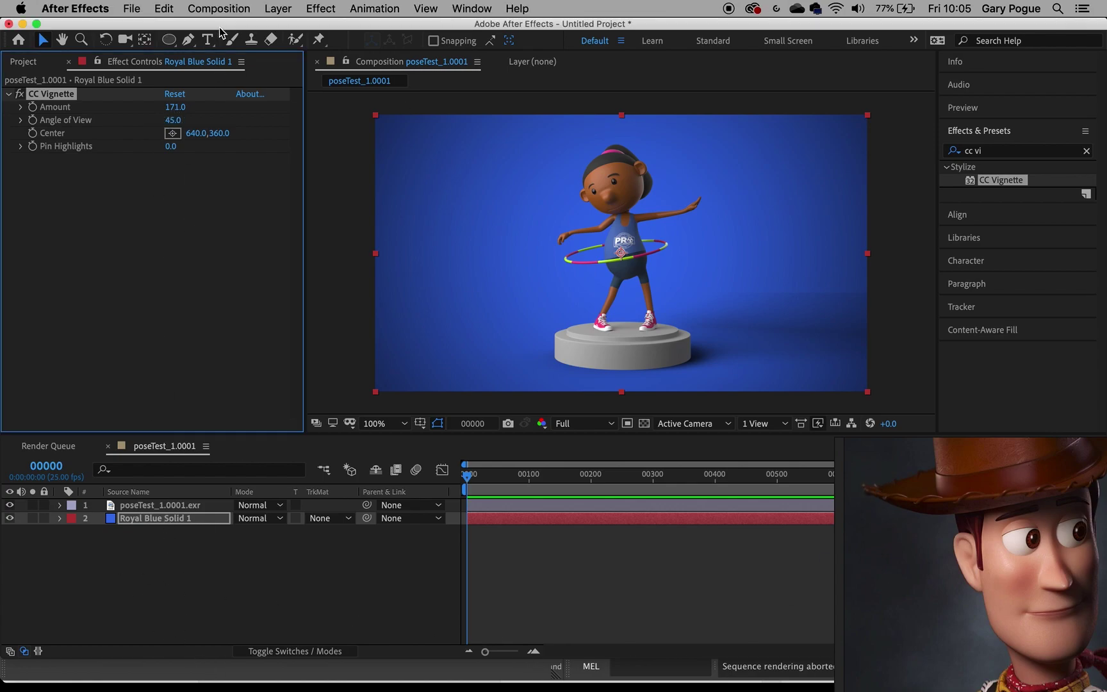
{"action": "left_click", "coordinate": [278, 8]}
{"action": "mouse_move", "coordinate": [365, 29]}
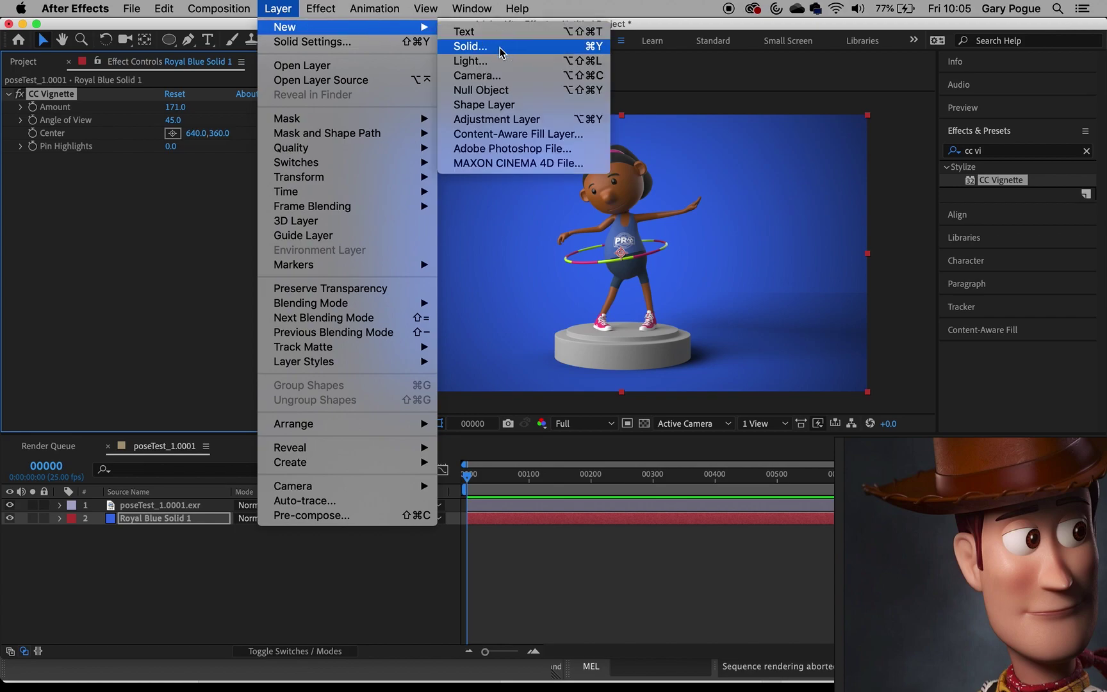
{"action": "left_click", "coordinate": [502, 44]}
{"action": "left_click", "coordinate": [283, 389]}
{"action": "type", "text": "ffffff"}
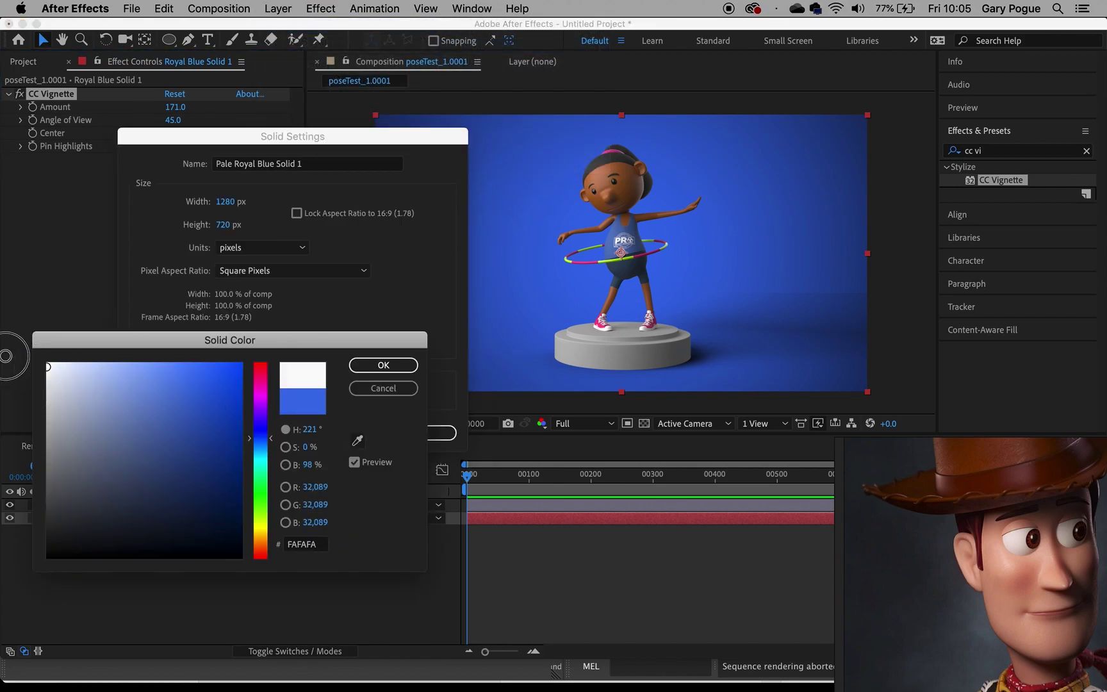
{"action": "left_click", "coordinate": [405, 370]}
{"action": "left_click", "coordinate": [421, 432]}
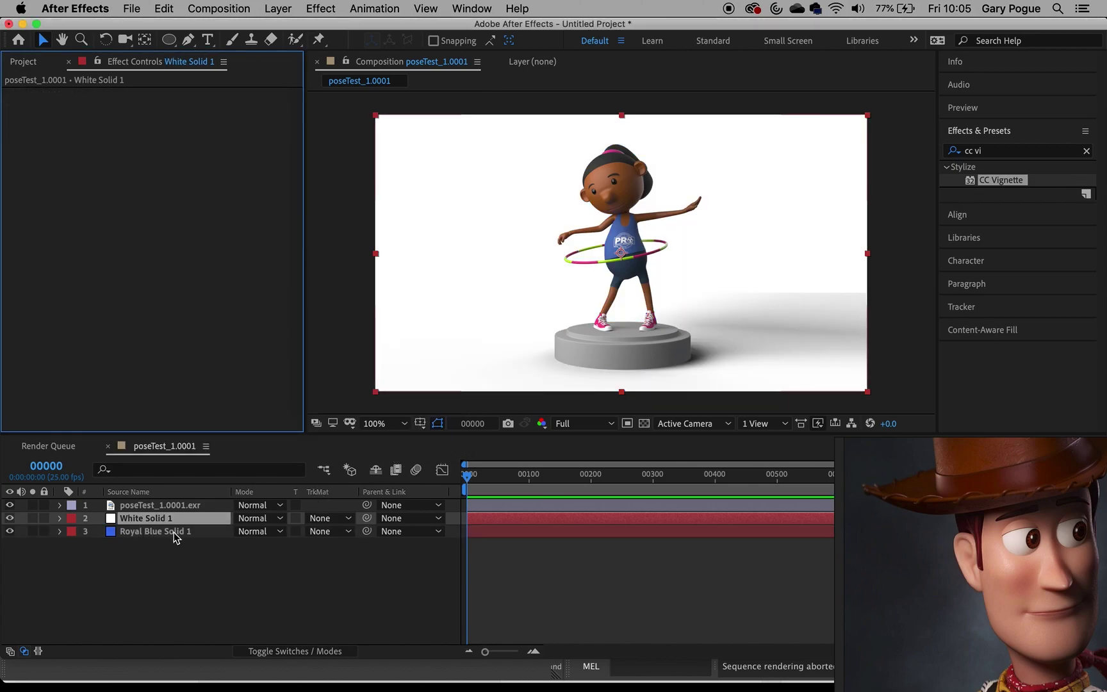
- Draw an elliptical mask around the character on White Solid 1
{"action": "left_click", "coordinate": [169, 41]}
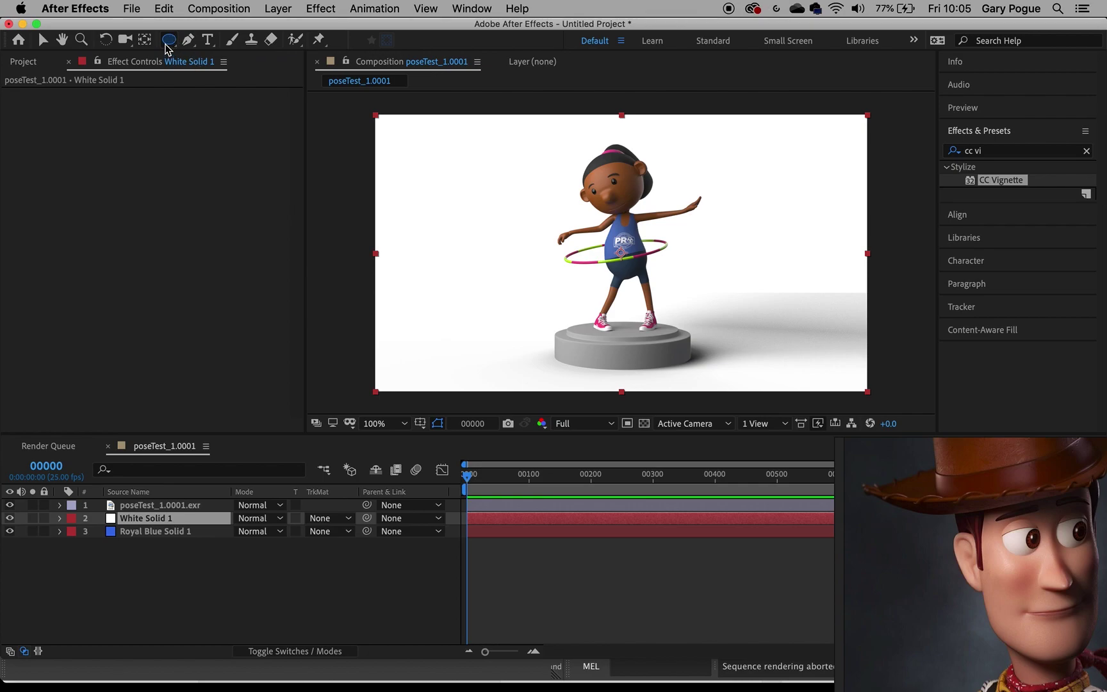
{"action": "left_click_drag", "start_coordinate": [169, 44], "coordinate": [208, 73]}
{"action": "left_click_drag", "start_coordinate": [506, 136], "coordinate": [754, 336]}
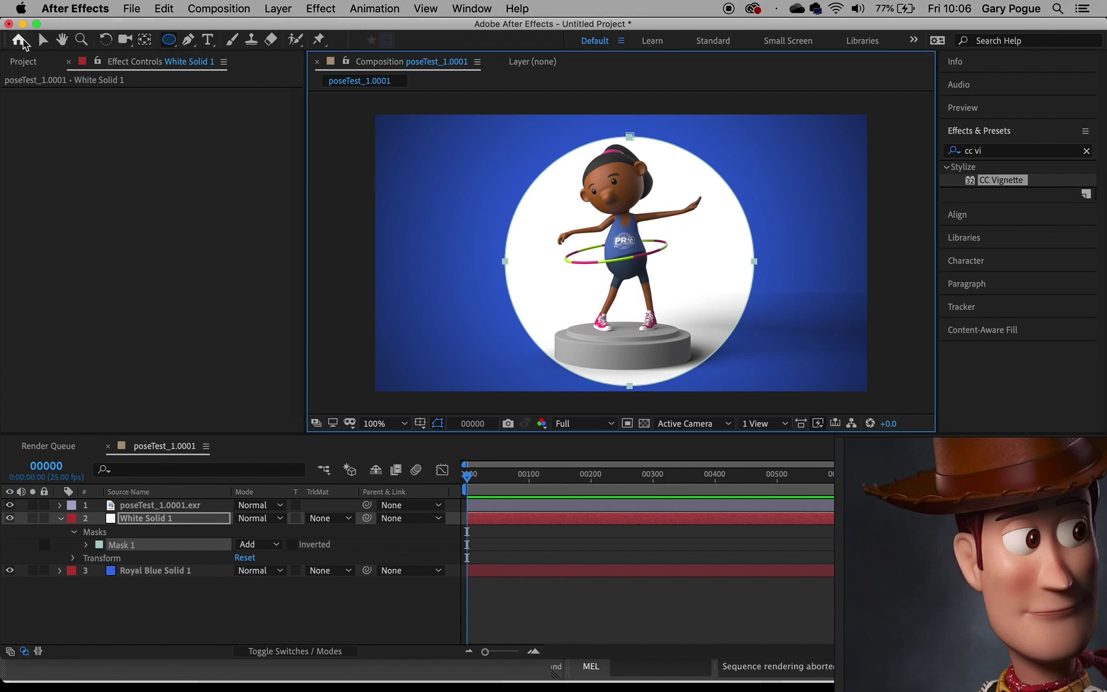
{"action": "left_click", "coordinate": [43, 39]}
- Feather the white circle mask to 463 px and lower its opacity to 32%
{"action": "left_click_drag", "start_coordinate": [503, 263], "coordinate": [496, 255]}
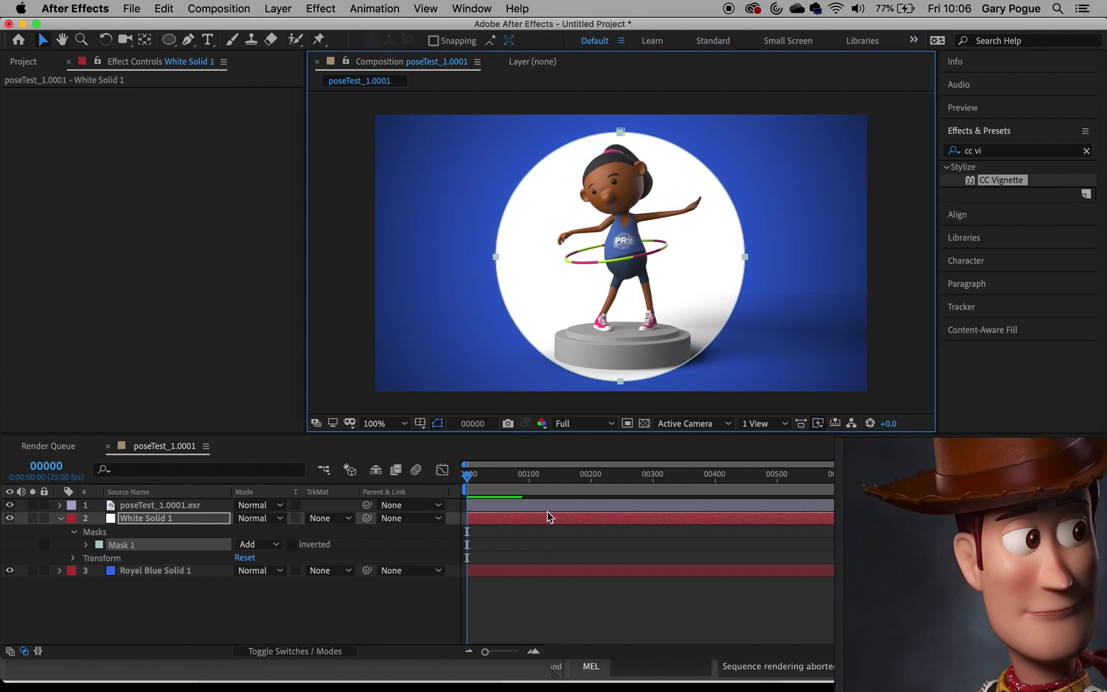
{"action": "left_click", "coordinate": [86, 545]}
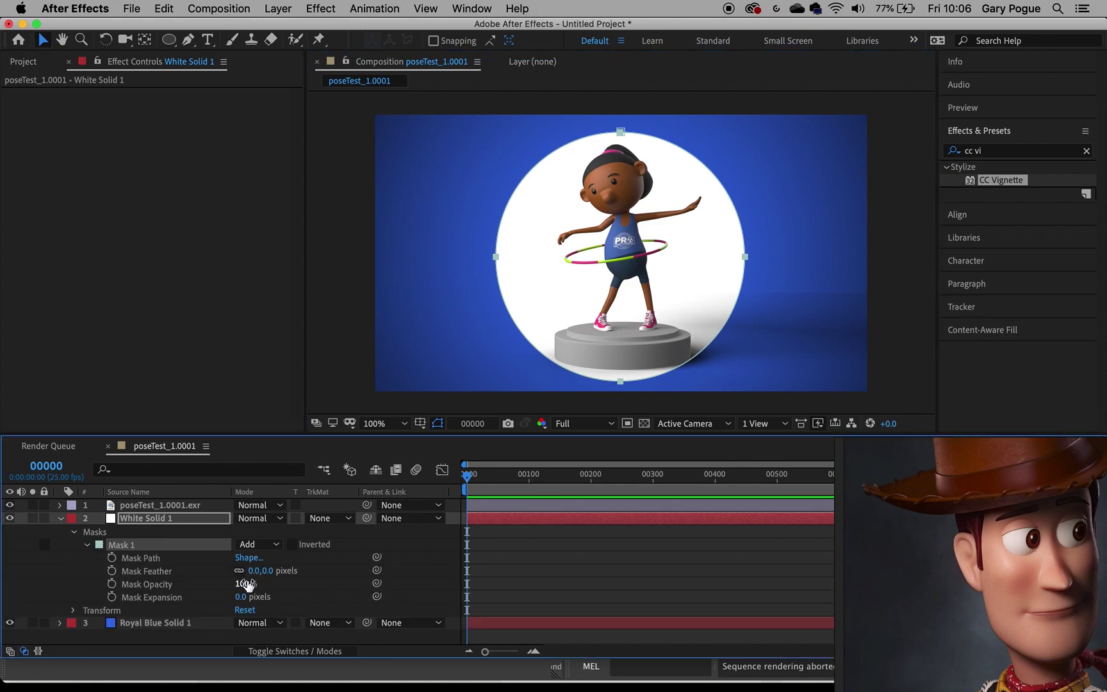
{"action": "left_click_drag", "start_coordinate": [262, 571], "coordinate": [625, 564]}
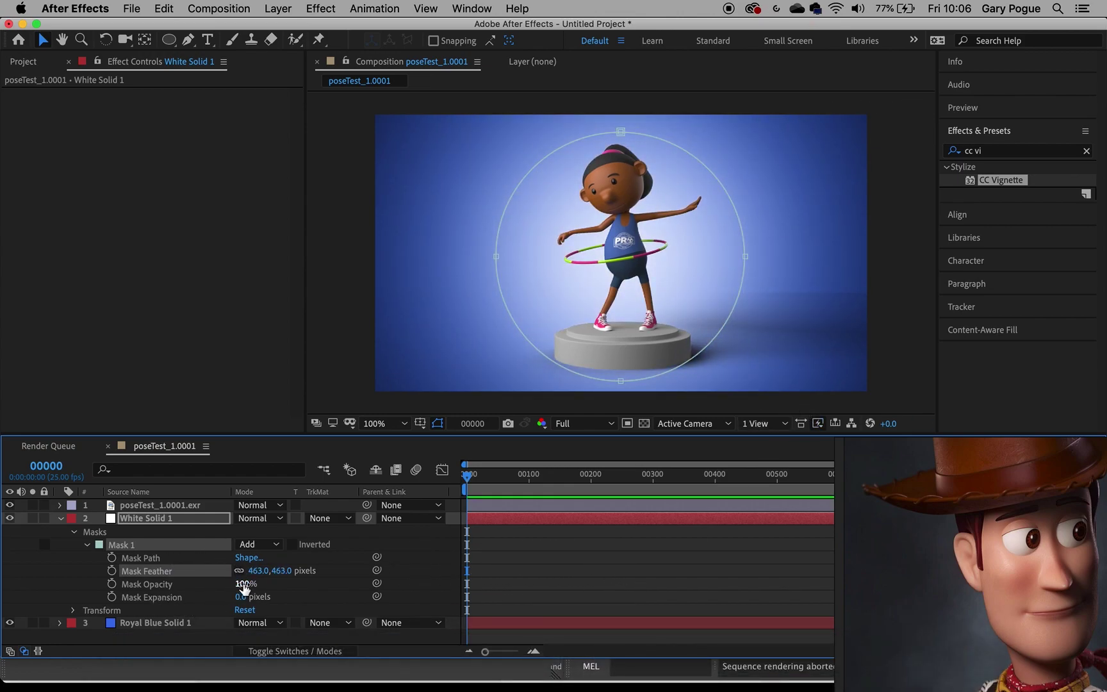
{"action": "left_click_drag", "start_coordinate": [244, 584], "coordinate": [205, 586]}
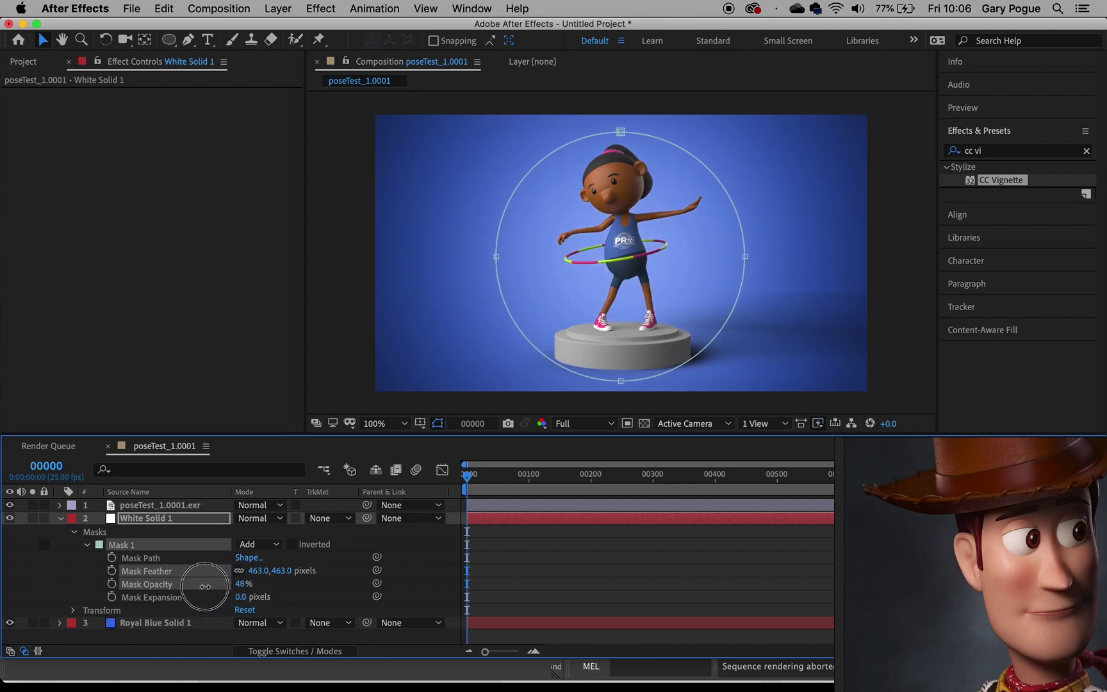
{"action": "left_click_drag", "start_coordinate": [205, 586], "coordinate": [193, 586]}
{"action": "left_click", "coordinate": [324, 328]}
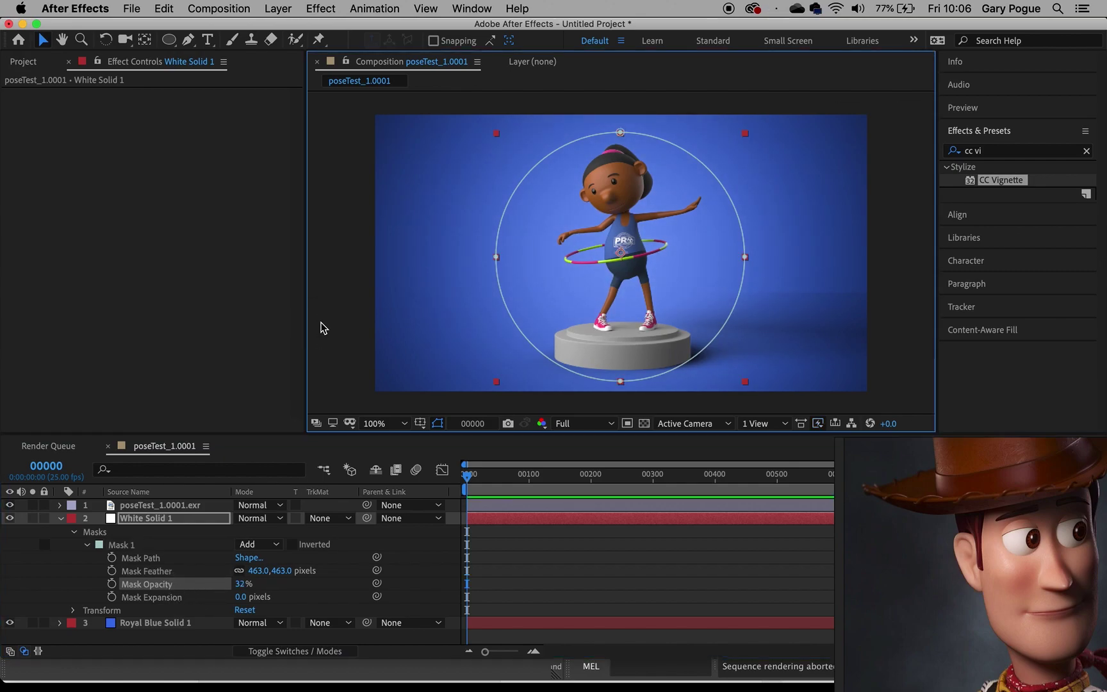
{"action": "left_click", "coordinate": [321, 328]}
- Toggle White Solid 1's visibility on and off to compare the glow
{"action": "mouse_move", "coordinate": [284, 690]}
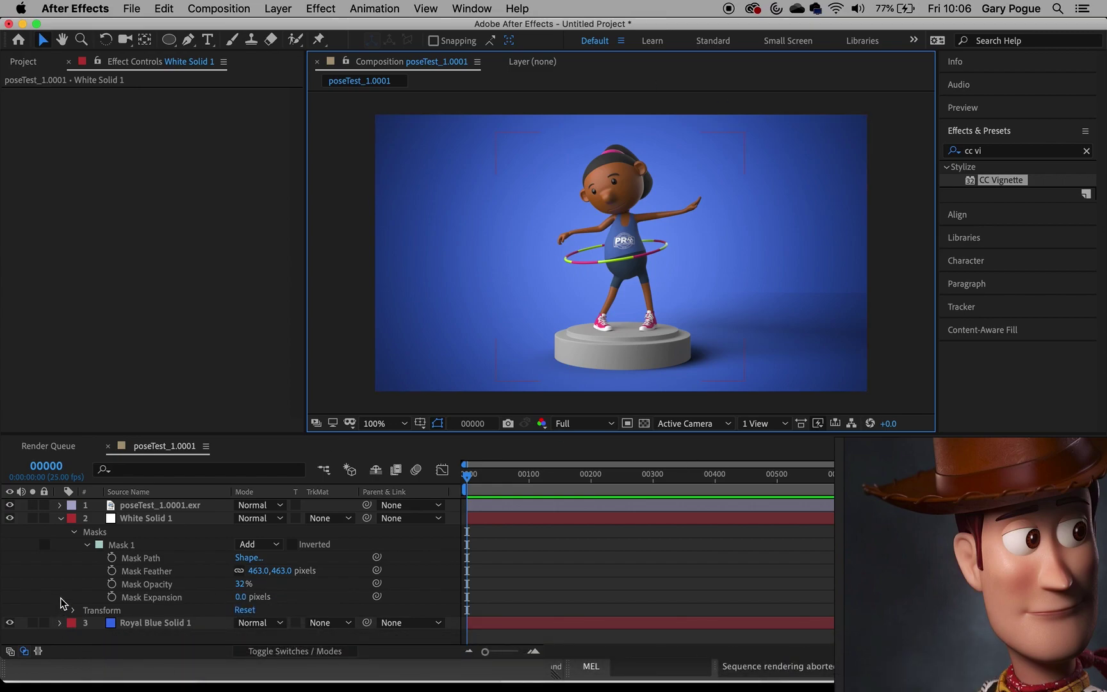
{"action": "left_click", "coordinate": [9, 519]}
{"action": "left_click", "coordinate": [9, 519]}
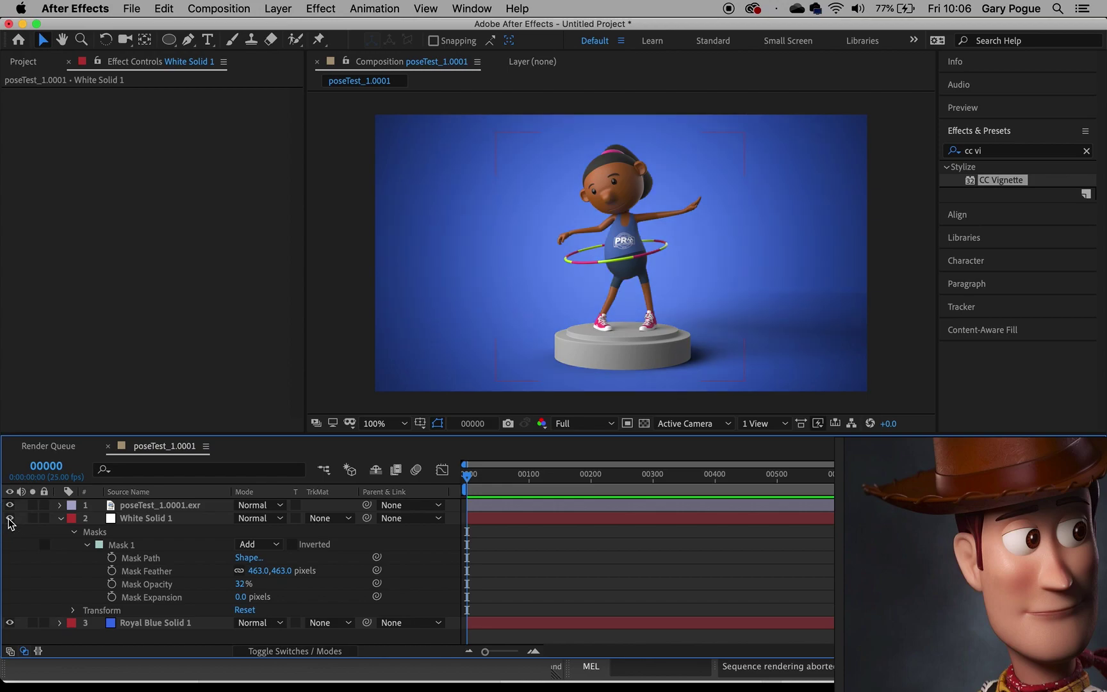
{"action": "left_click", "coordinate": [9, 519]}
{"action": "left_click", "coordinate": [9, 519]}
{"action": "left_click", "coordinate": [9, 519]}
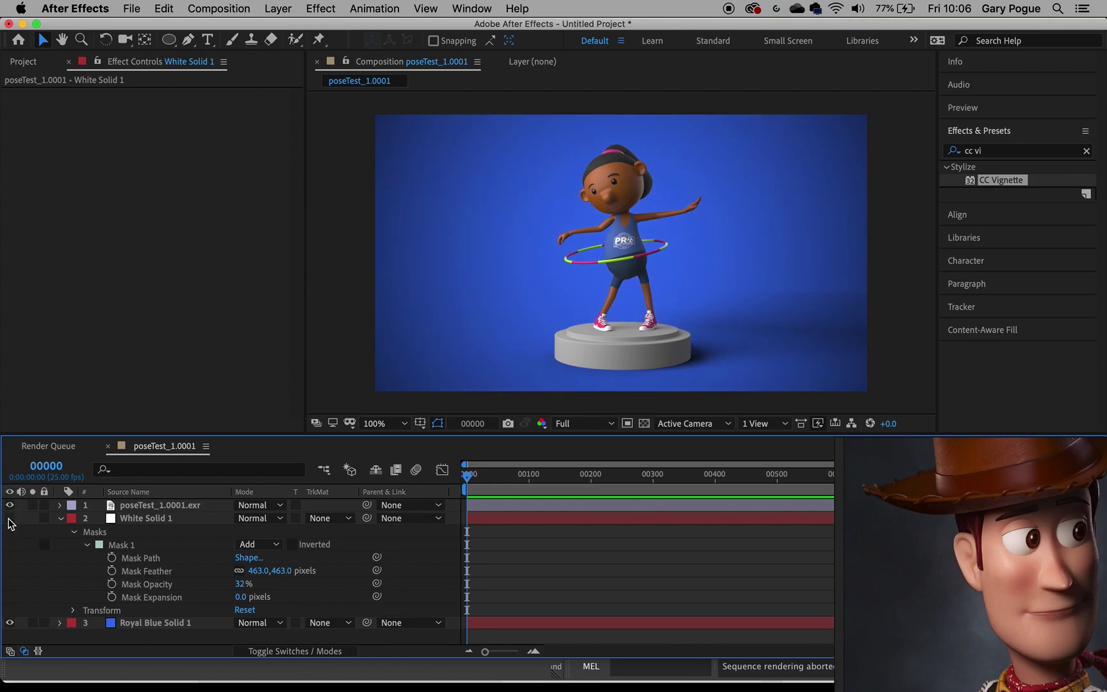
{"action": "left_click", "coordinate": [9, 519]}
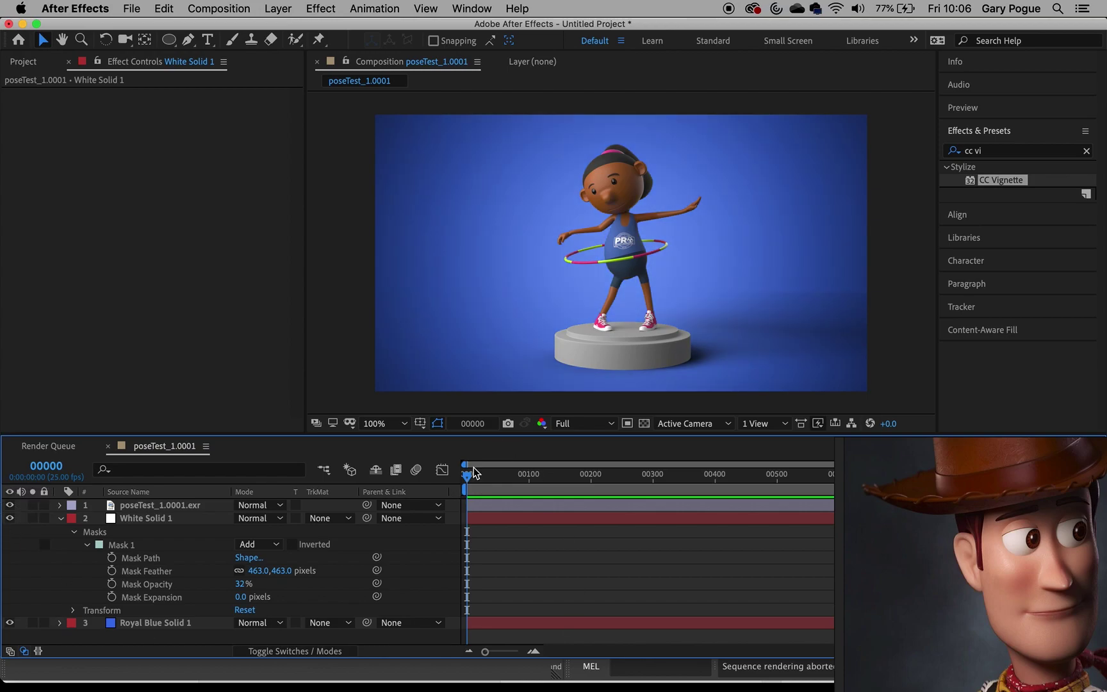
- Move the circular mask upward and pull its top point down to reshape the glow
{"action": "left_click", "coordinate": [142, 546]}
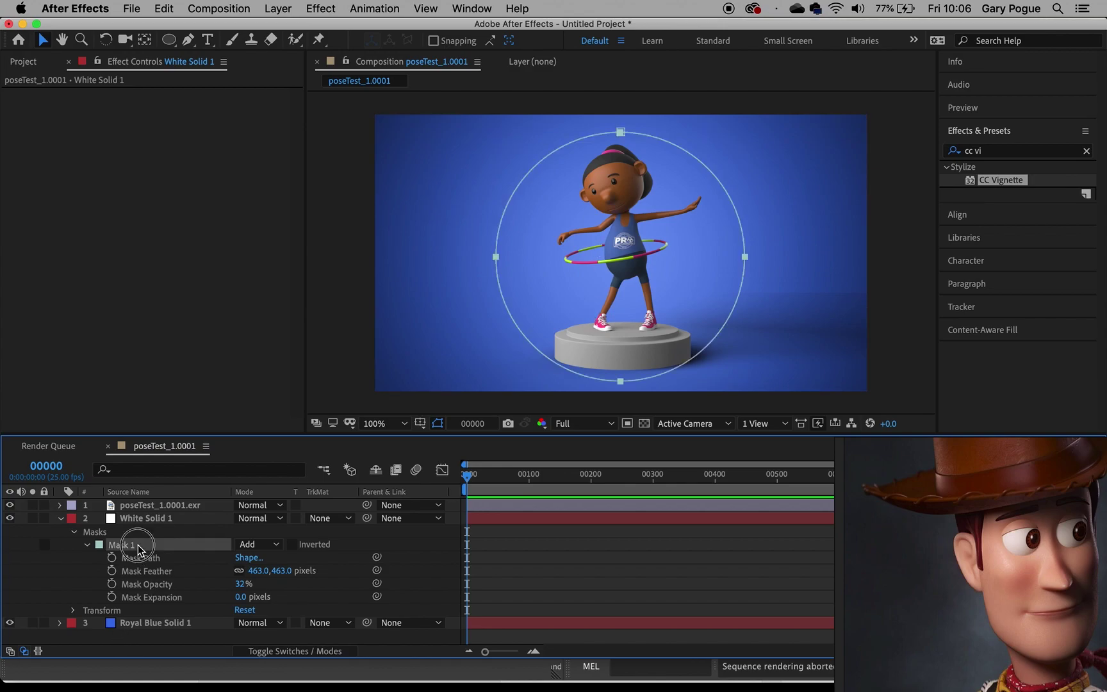
{"action": "left_click_drag", "start_coordinate": [620, 382], "coordinate": [622, 370]}
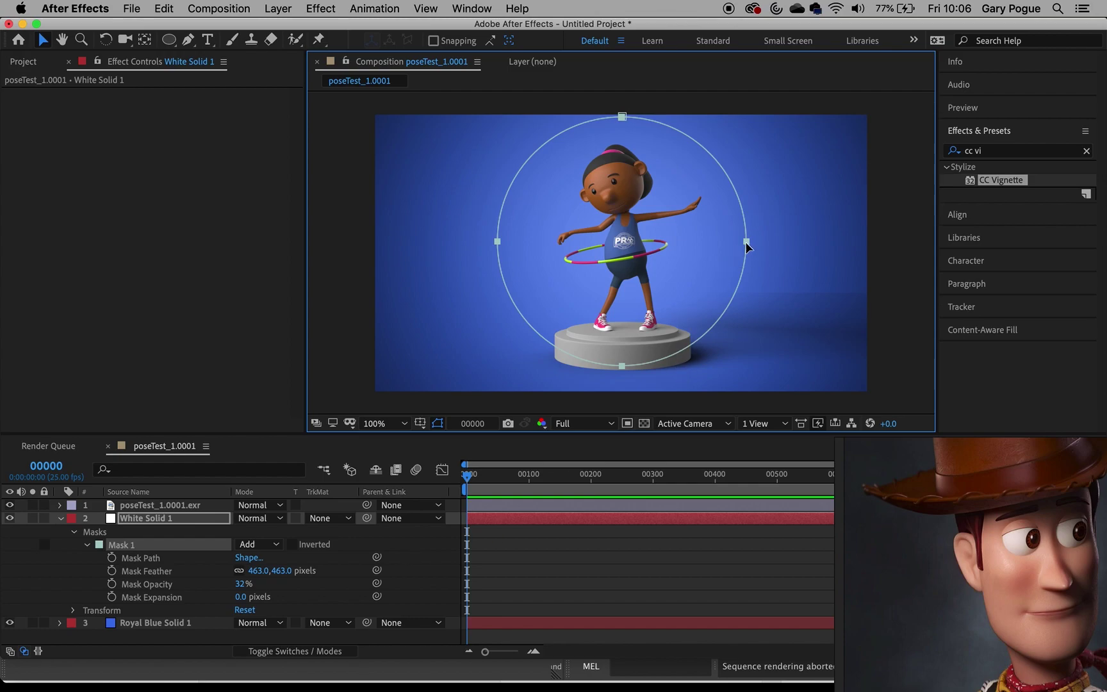
{"action": "left_click", "coordinate": [622, 117]}
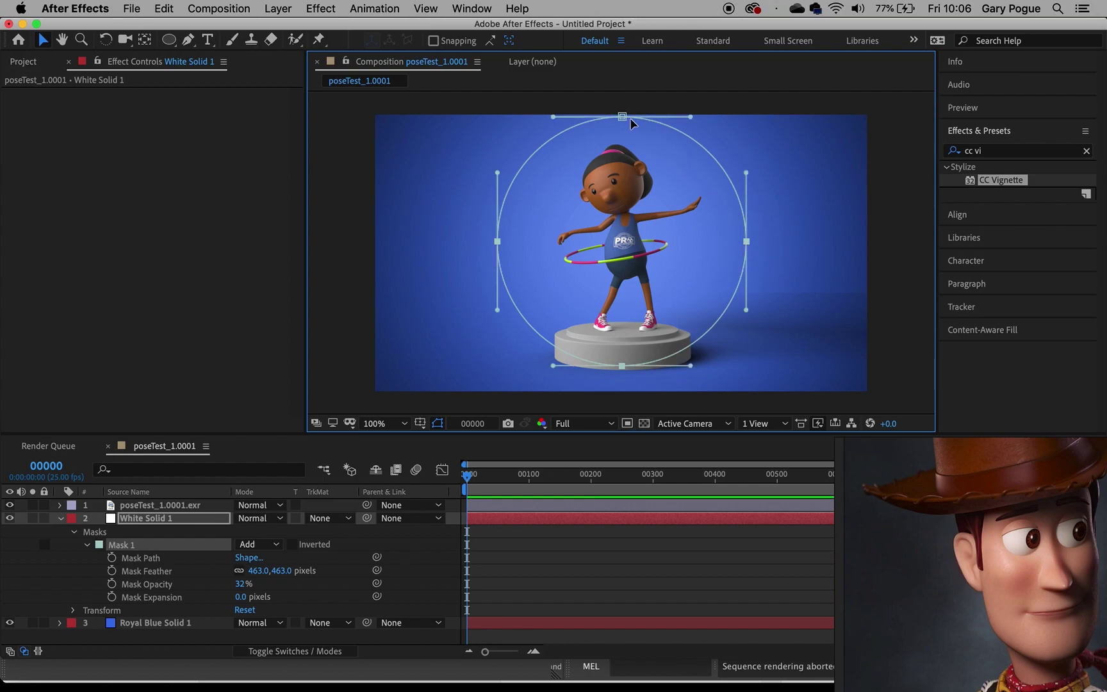
{"action": "left_click", "coordinate": [497, 242]}
{"action": "left_click", "coordinate": [622, 367]}
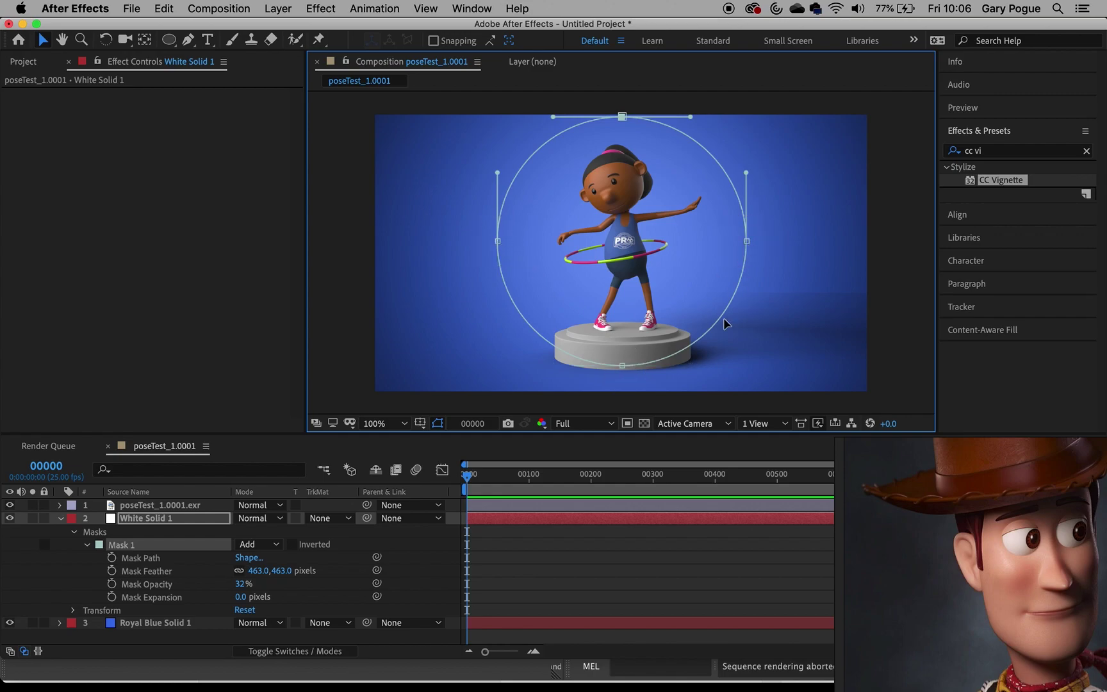
{"action": "left_click", "coordinate": [506, 583]}
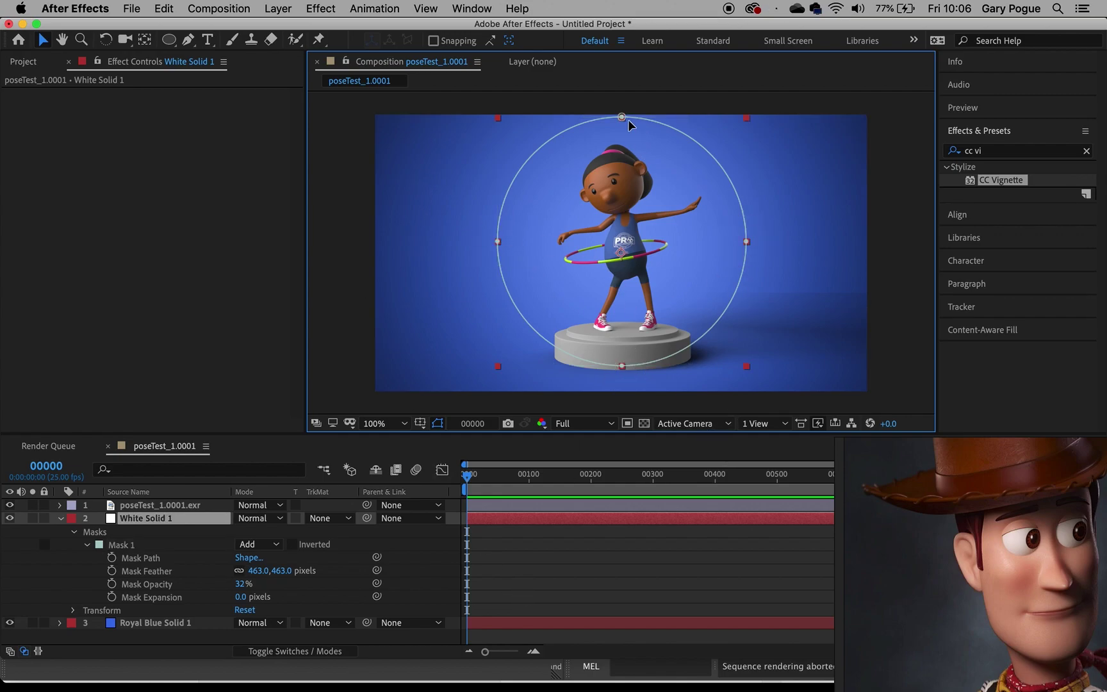
{"action": "left_click_drag", "start_coordinate": [622, 117], "coordinate": [621, 135]}
{"action": "left_click", "coordinate": [343, 328]}
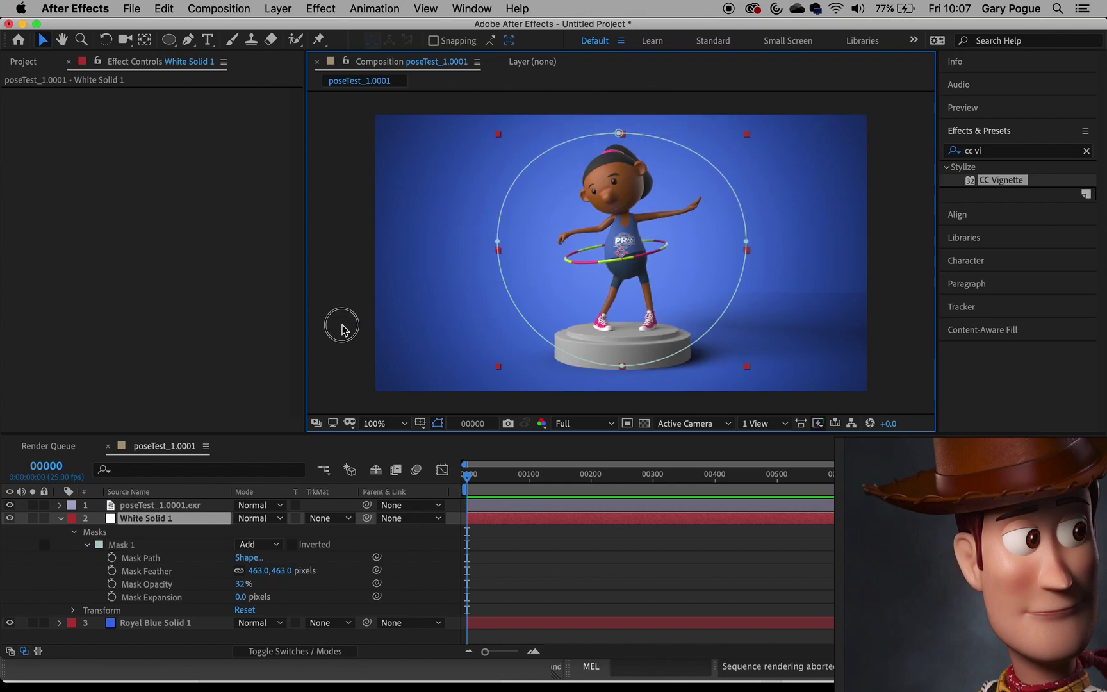
{"action": "left_click", "coordinate": [487, 641]}
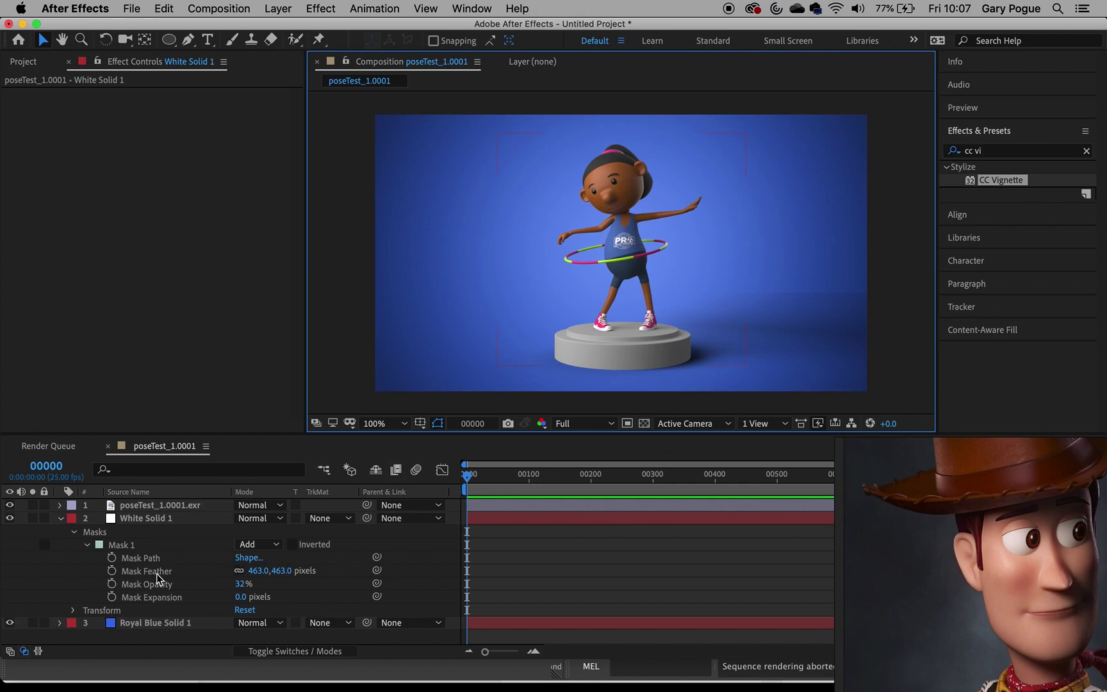
{"action": "left_click", "coordinate": [60, 519]}
- Trace a closed freeform shadow mask with the Pen tool on the poseTest render layer
{"action": "left_click", "coordinate": [180, 507]}
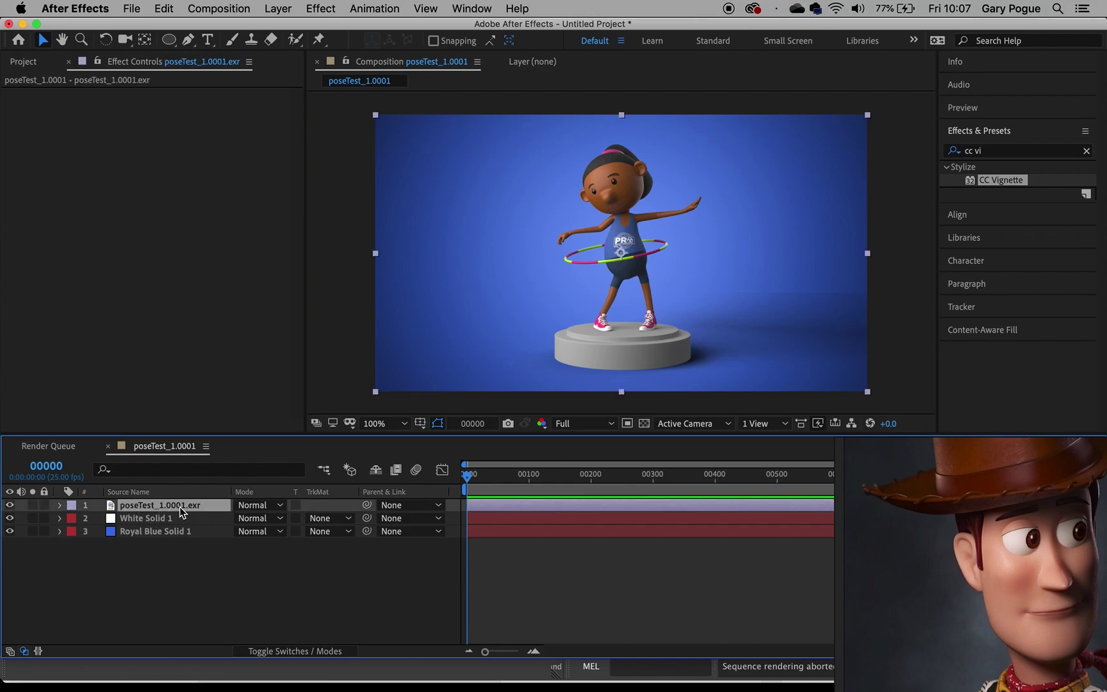
{"action": "left_click", "coordinate": [188, 41]}
{"action": "left_click", "coordinate": [913, 253]}
{"action": "left_click", "coordinate": [784, 252]}
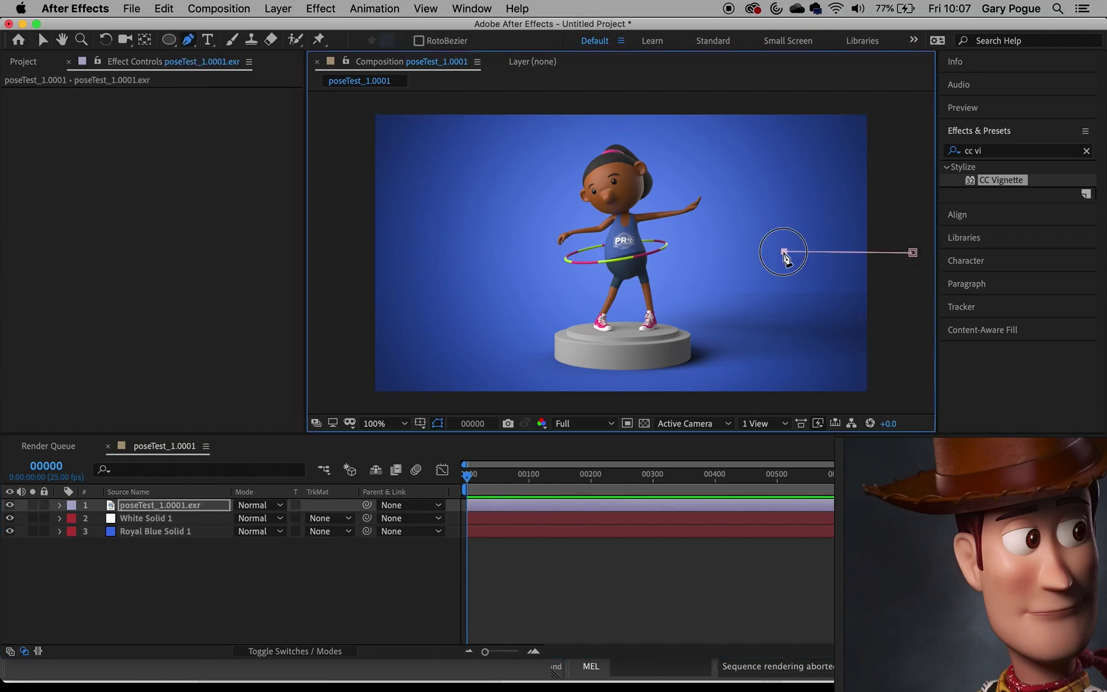
{"action": "left_click", "coordinate": [703, 275]}
{"action": "left_click", "coordinate": [678, 293]}
{"action": "left_click", "coordinate": [687, 306]}
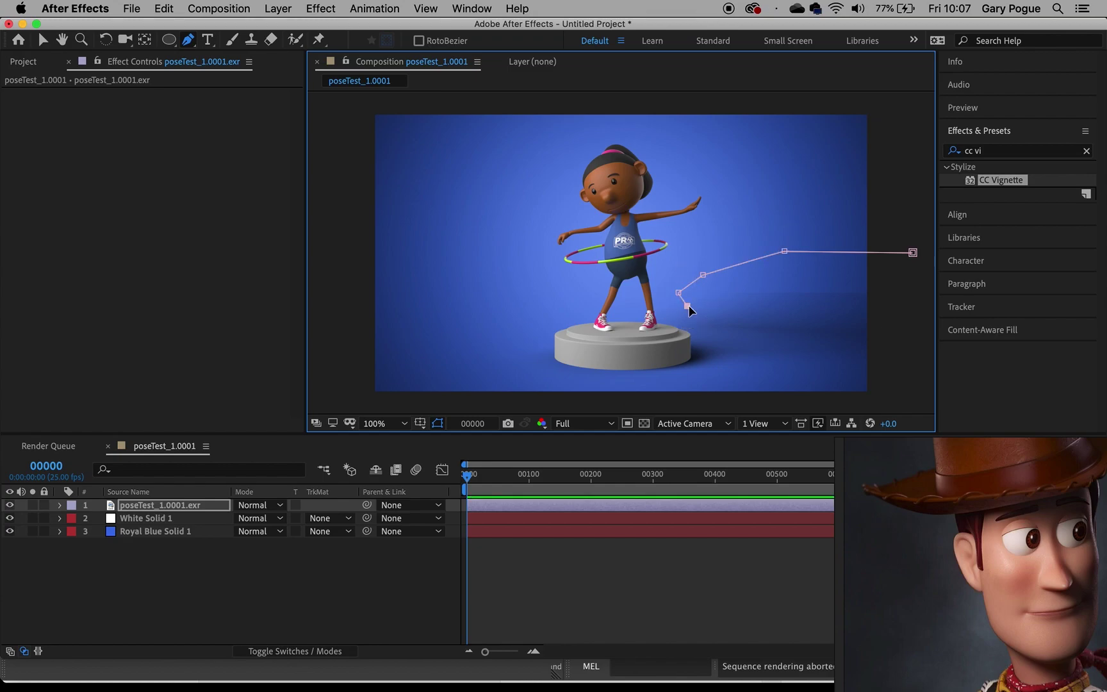
{"action": "left_click", "coordinate": [801, 305]}
{"action": "left_click", "coordinate": [866, 302]}
{"action": "left_click", "coordinate": [900, 297]}
{"action": "left_click", "coordinate": [913, 253]}
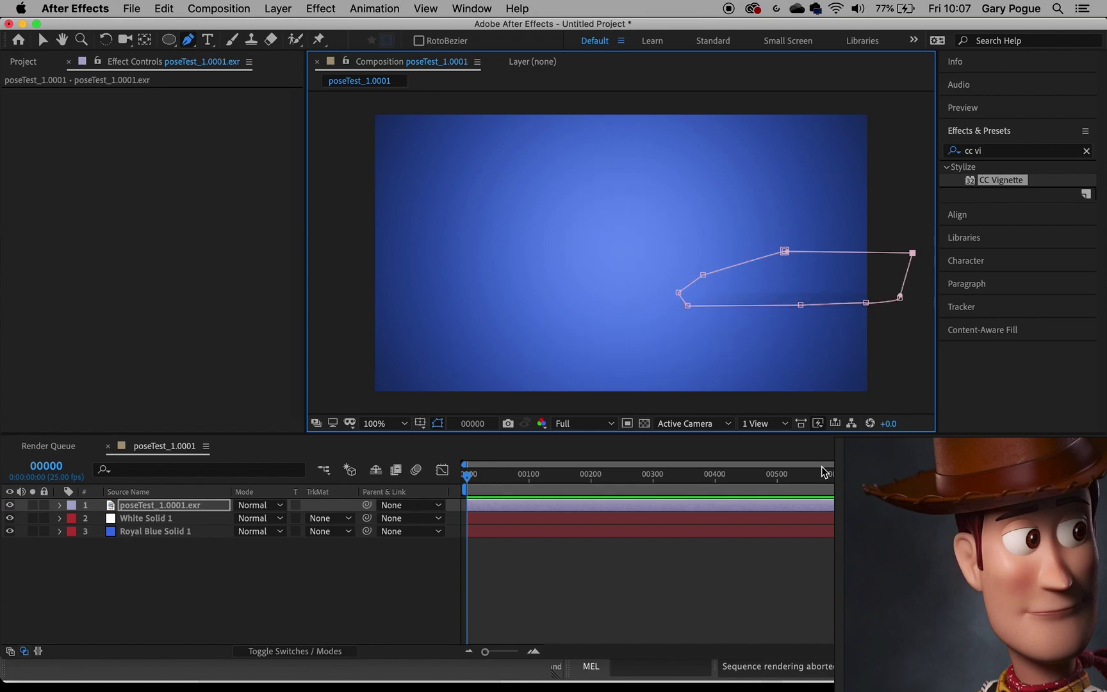
- Set Mask 1 to Subtract mode with a 226-pixel feather
{"action": "left_click", "coordinate": [60, 506]}
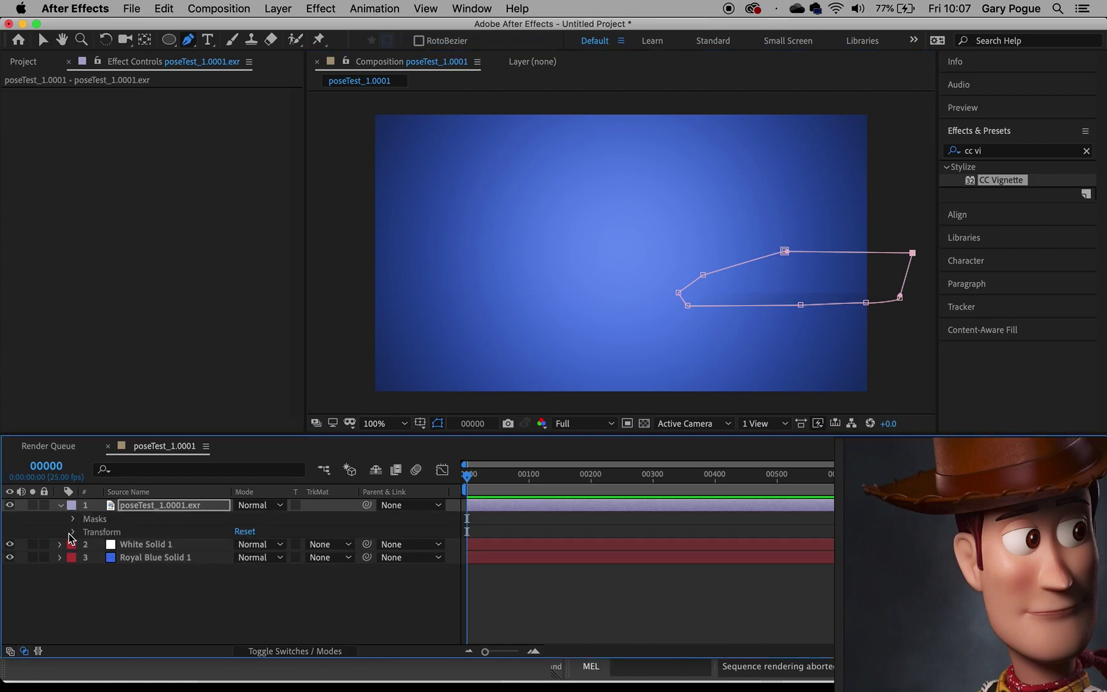
{"action": "left_click", "coordinate": [75, 520]}
{"action": "left_click", "coordinate": [269, 531]}
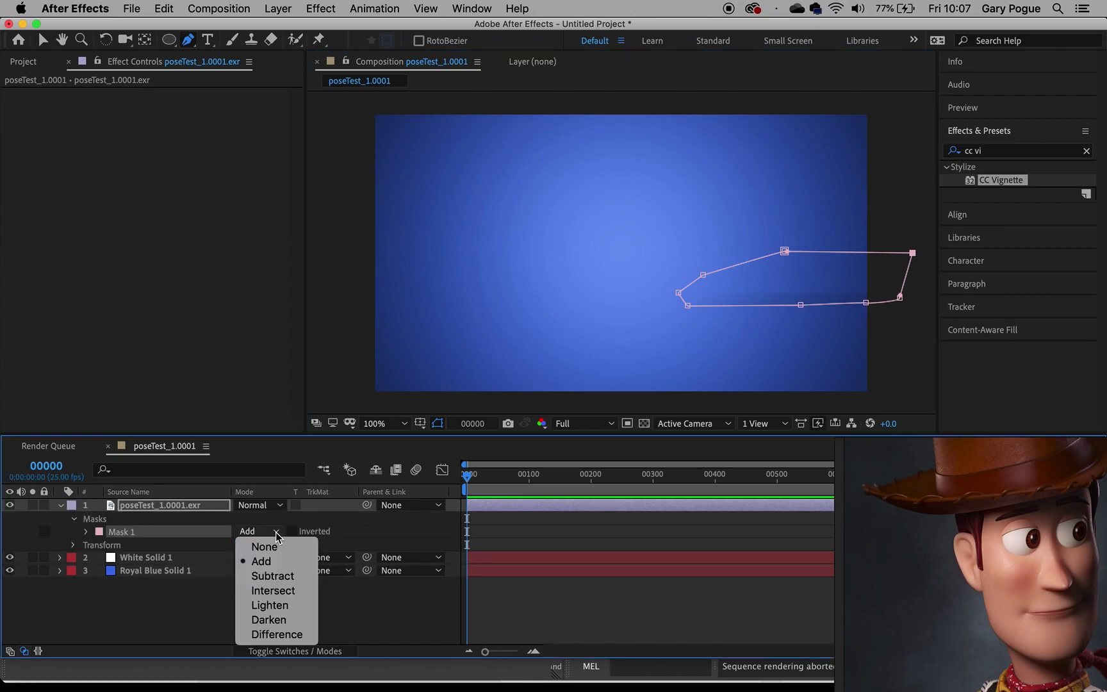
{"action": "left_click", "coordinate": [269, 576]}
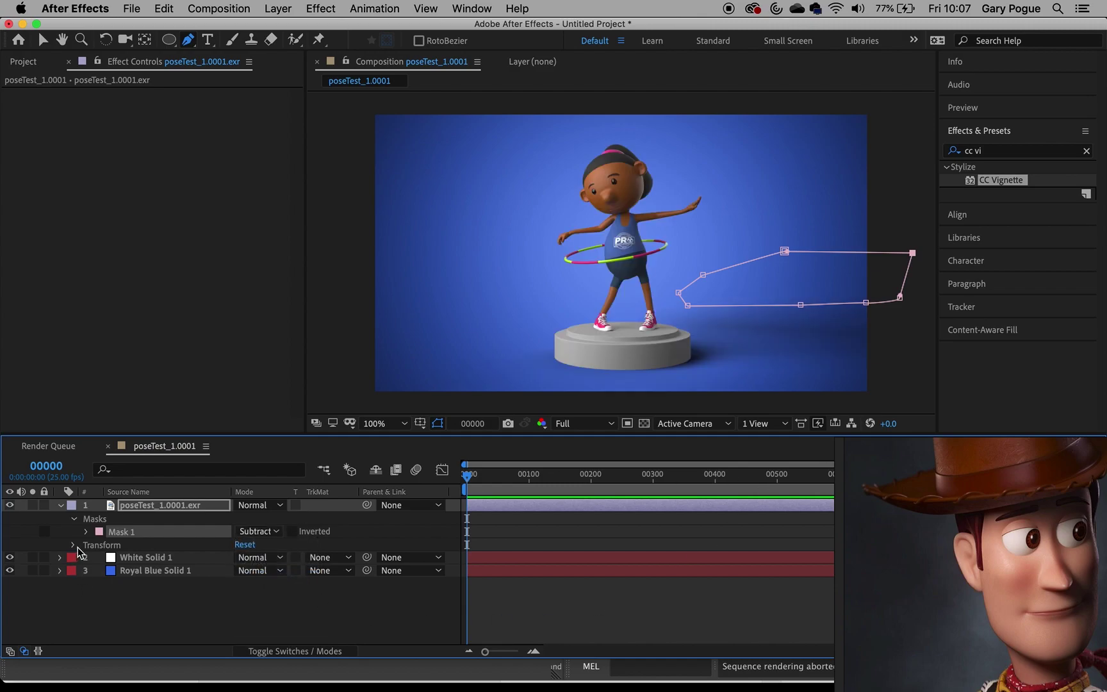
{"action": "left_click", "coordinate": [85, 532]}
{"action": "left_click_drag", "start_coordinate": [264, 557], "coordinate": [442, 562]}
- Curve the mask's lower-right corner and drag its lower point down to flatten the bottom
{"action": "left_click_drag", "start_coordinate": [864, 306], "coordinate": [910, 346]}
{"action": "left_click_drag", "start_coordinate": [801, 305], "coordinate": [794, 325]}
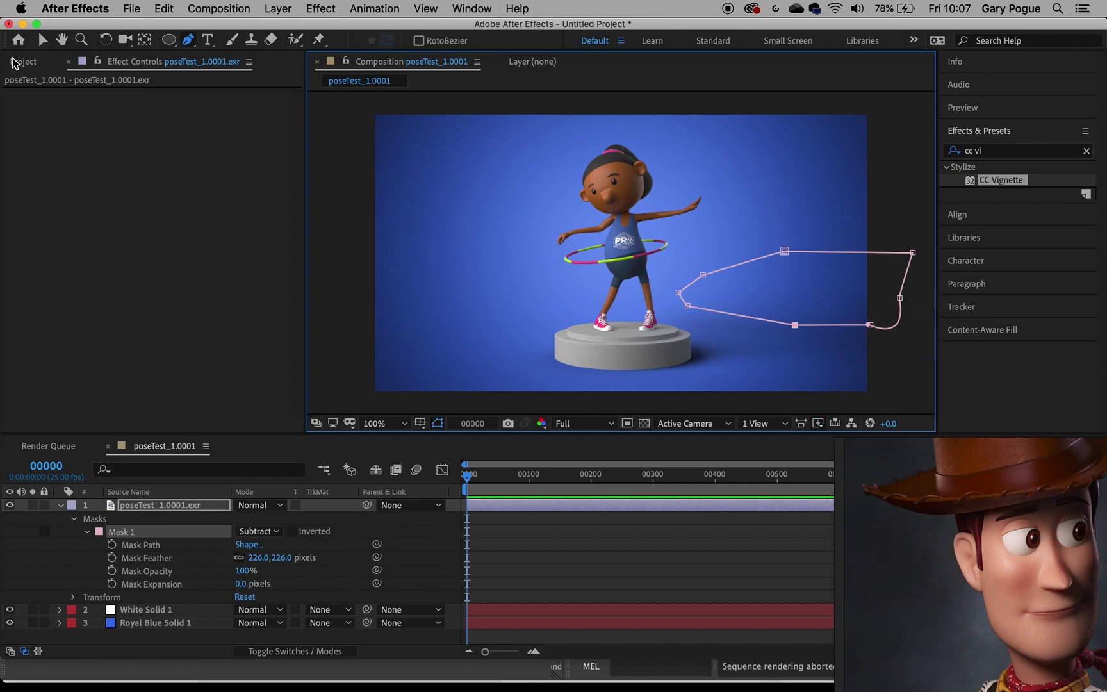
{"action": "left_click", "coordinate": [42, 40]}
{"action": "left_click", "coordinate": [902, 365]}
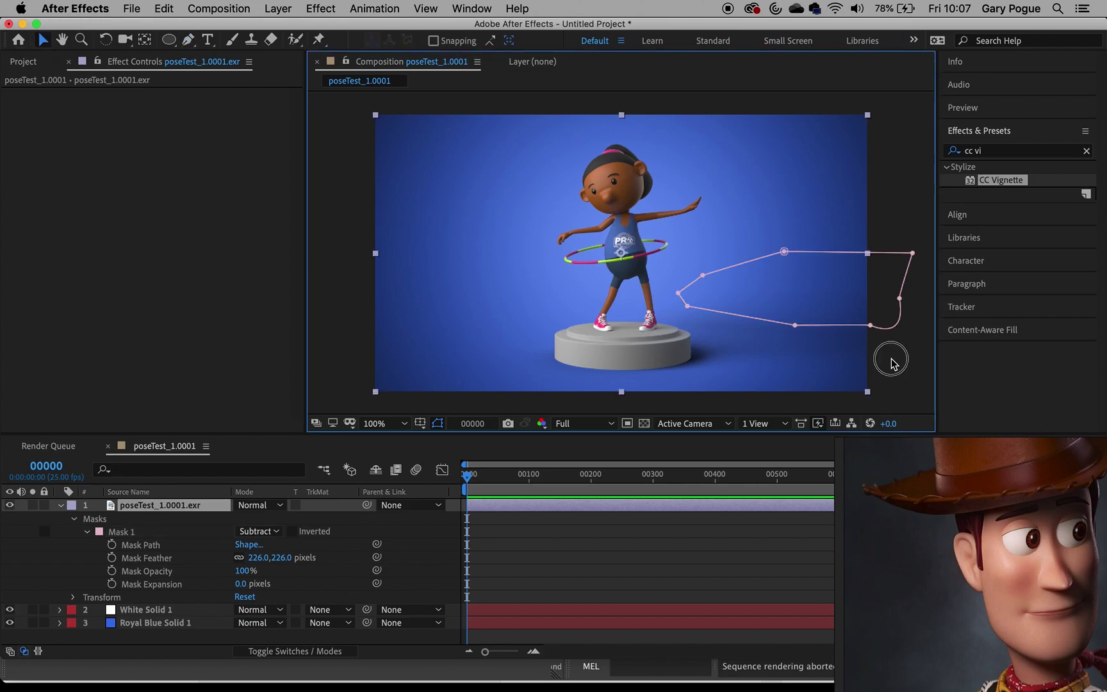
{"action": "left_click", "coordinate": [891, 361]}
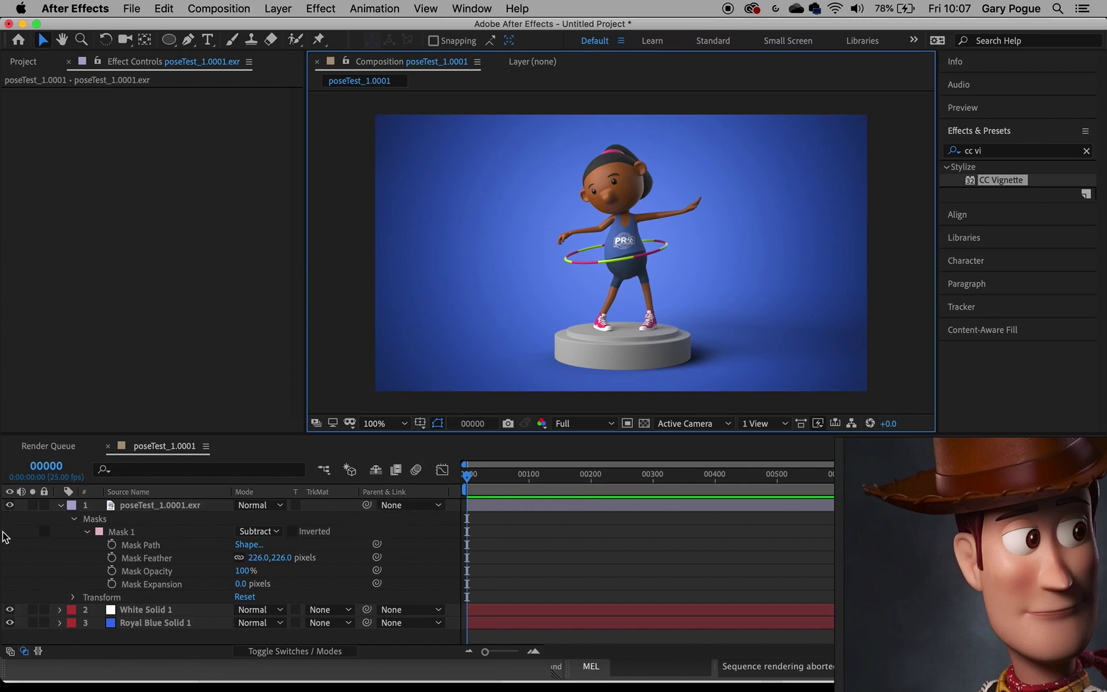
- Apply the Levels effect to the poseTest_1.0001.exr layer
{"action": "left_click", "coordinate": [61, 505]}
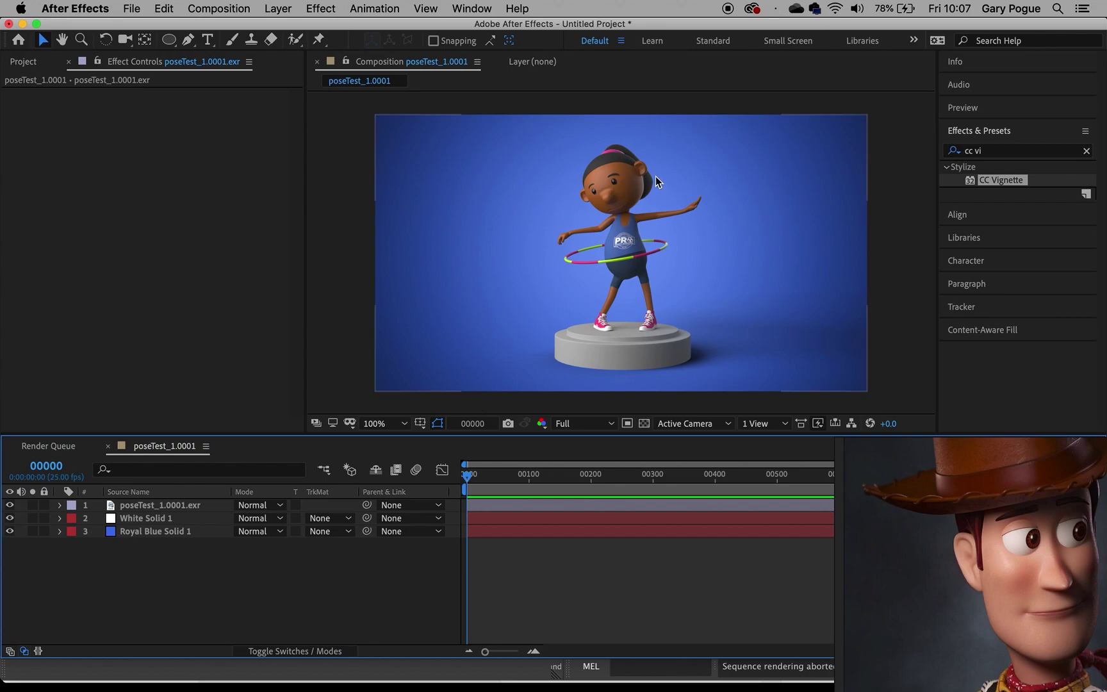
{"action": "left_click", "coordinate": [172, 509]}
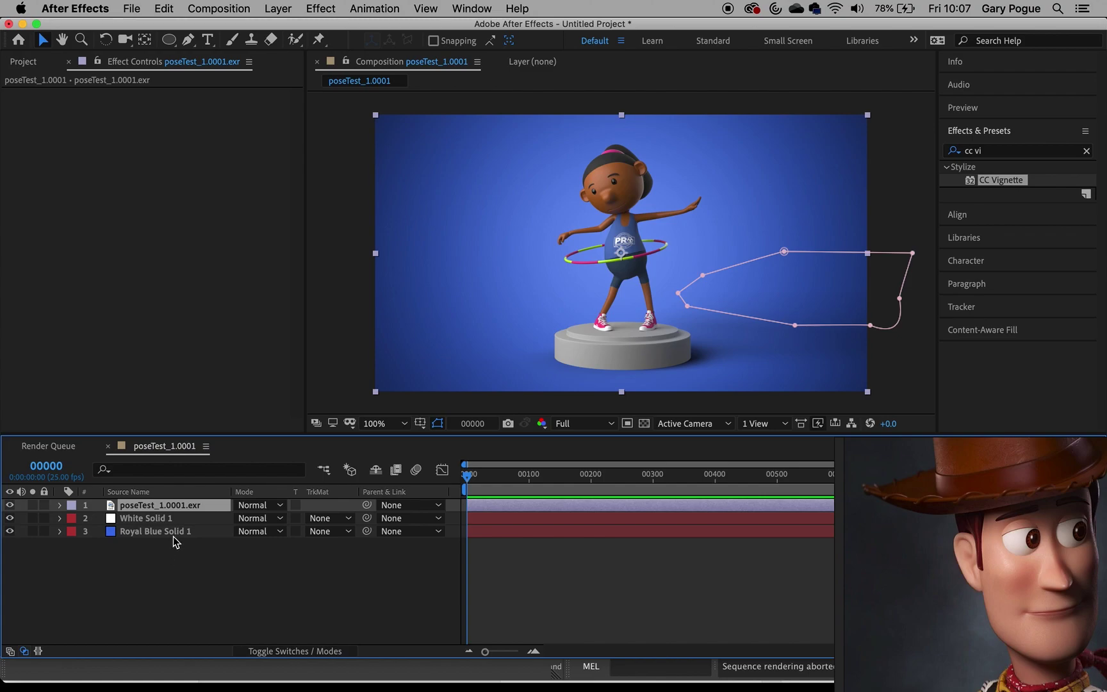
{"action": "left_click", "coordinate": [994, 155]}
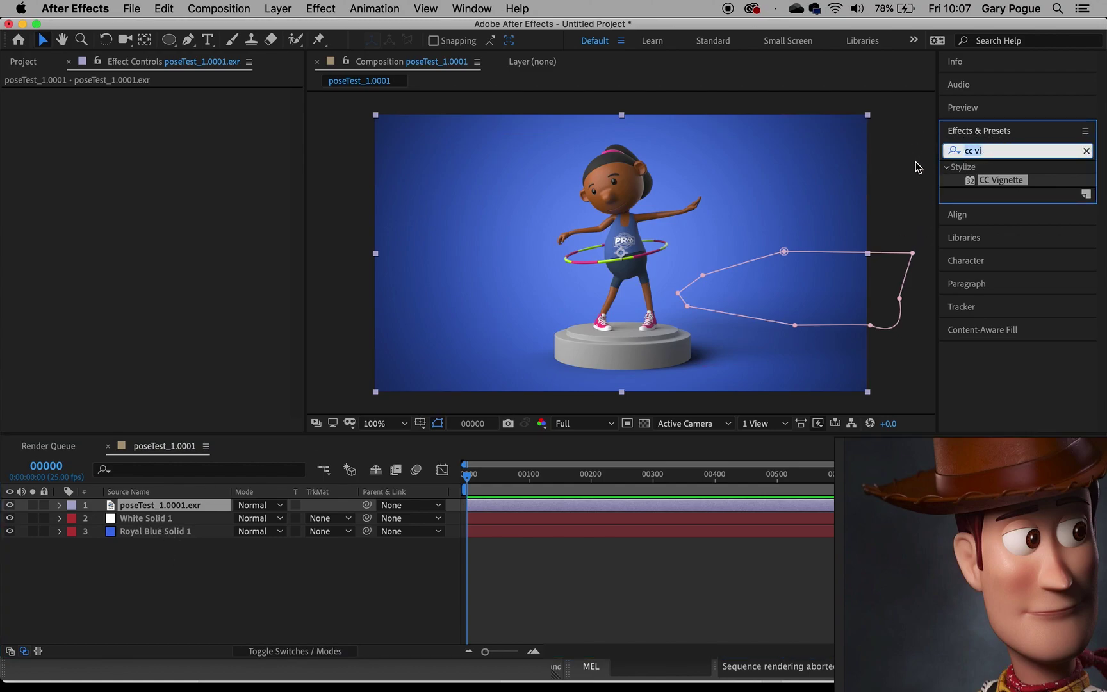
{"action": "type", "text": "c"}
{"action": "key", "text": "BackSpace"}
{"action": "type", "text": "l"}
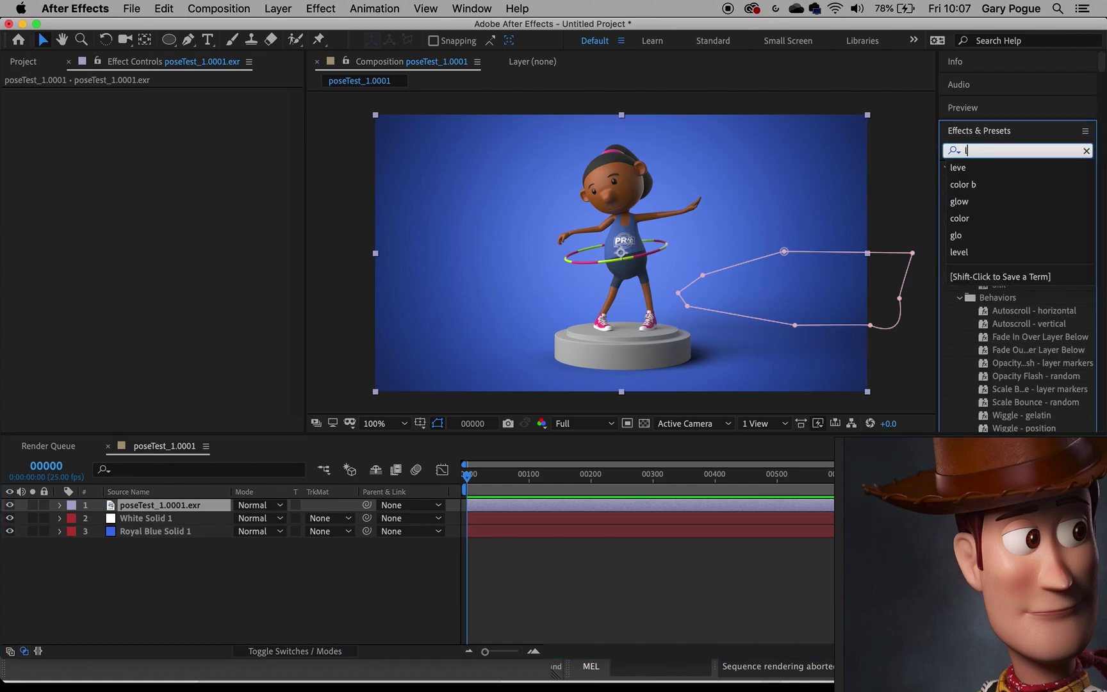
{"action": "type", "text": "ee"}
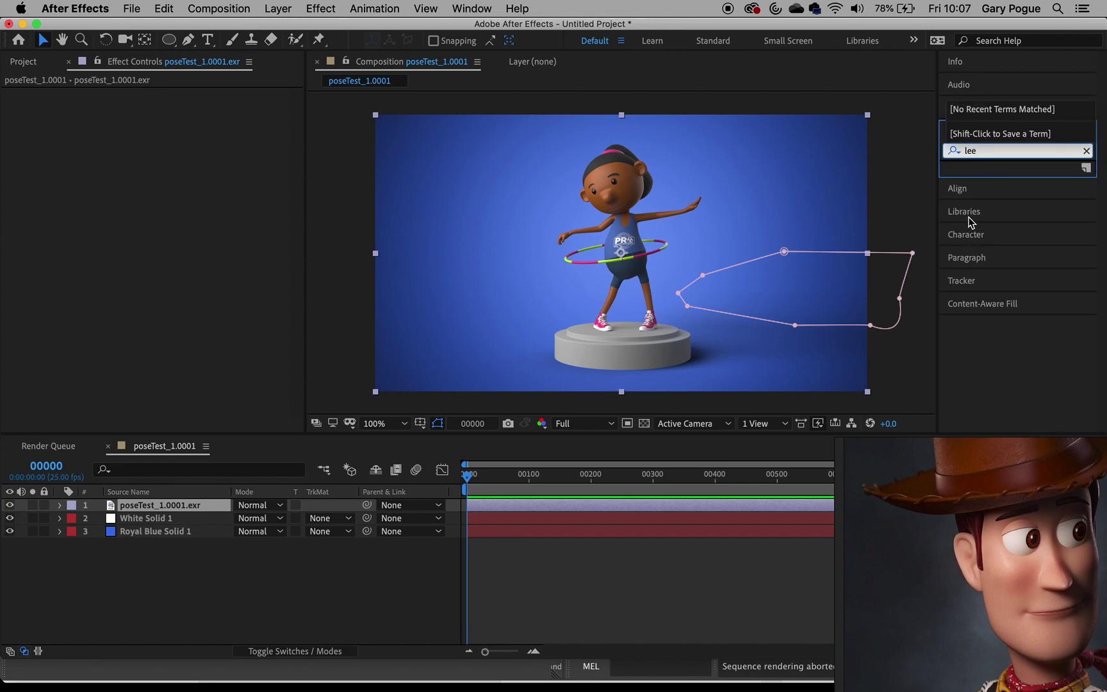
{"action": "key", "text": "BackSpace"}
{"action": "type", "text": "vel"}
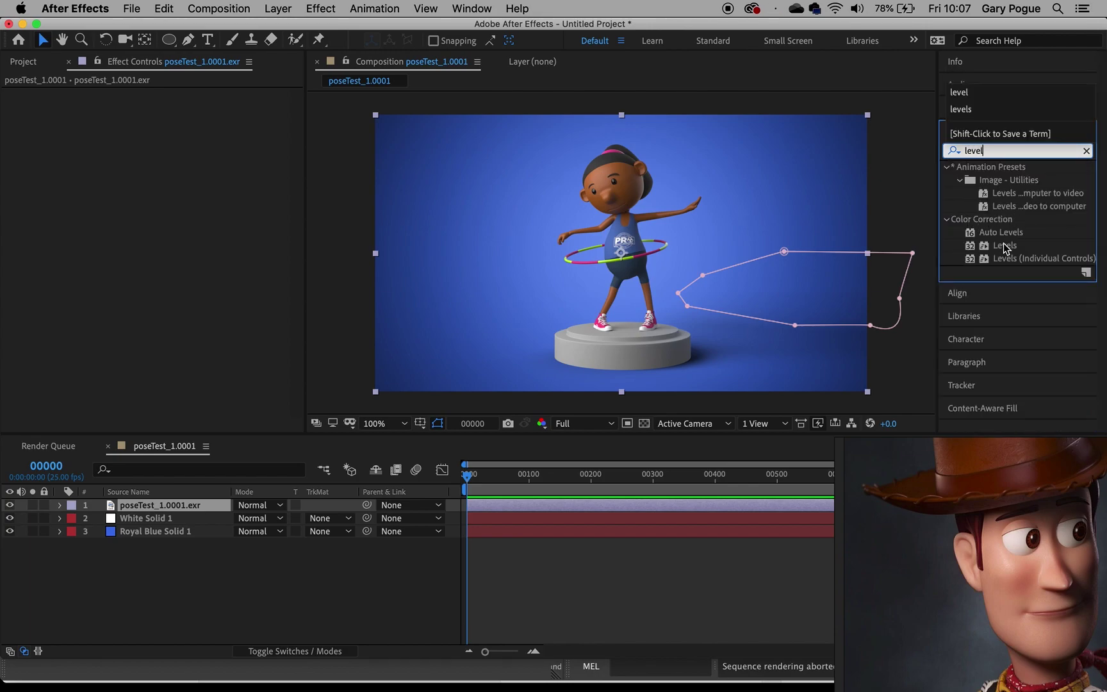
{"action": "double_click", "coordinate": [1005, 246]}
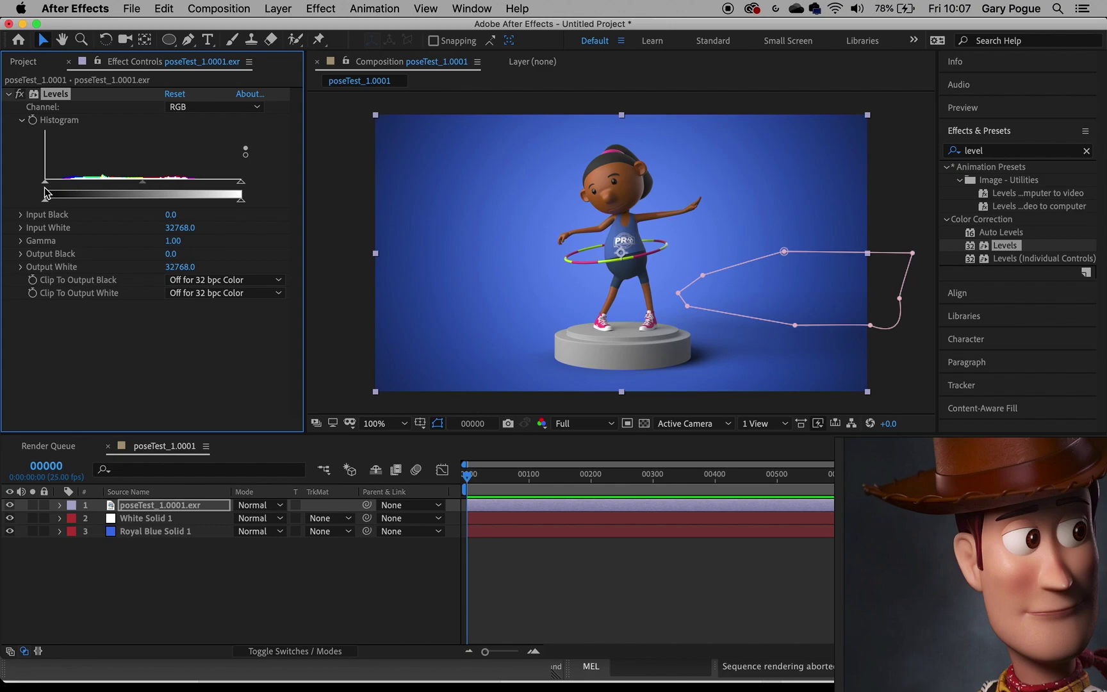
- Set Levels Input Black 3469.6, Input White 25443.4 and Gamma 0.99
{"action": "left_click_drag", "start_coordinate": [46, 185], "coordinate": [61, 190]}
{"action": "key", "text": "period"}
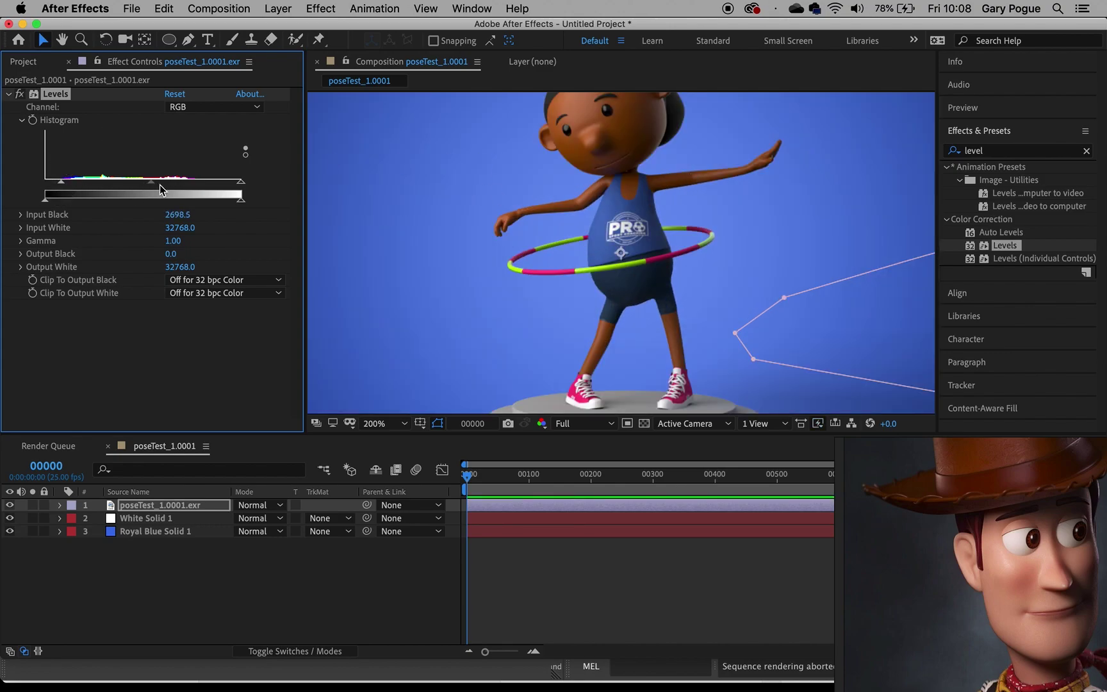
{"action": "left_click_drag", "start_coordinate": [241, 181], "coordinate": [201, 181]}
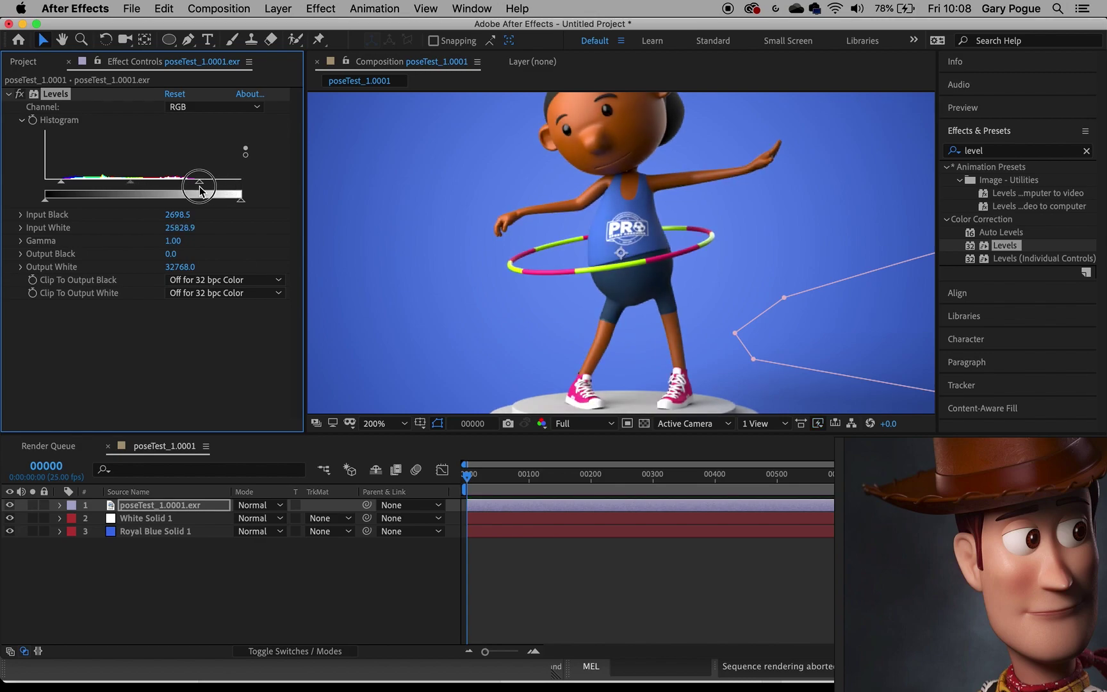
{"action": "key", "text": "comma"}
{"action": "key", "text": "period"}
{"action": "key", "text": "comma"}
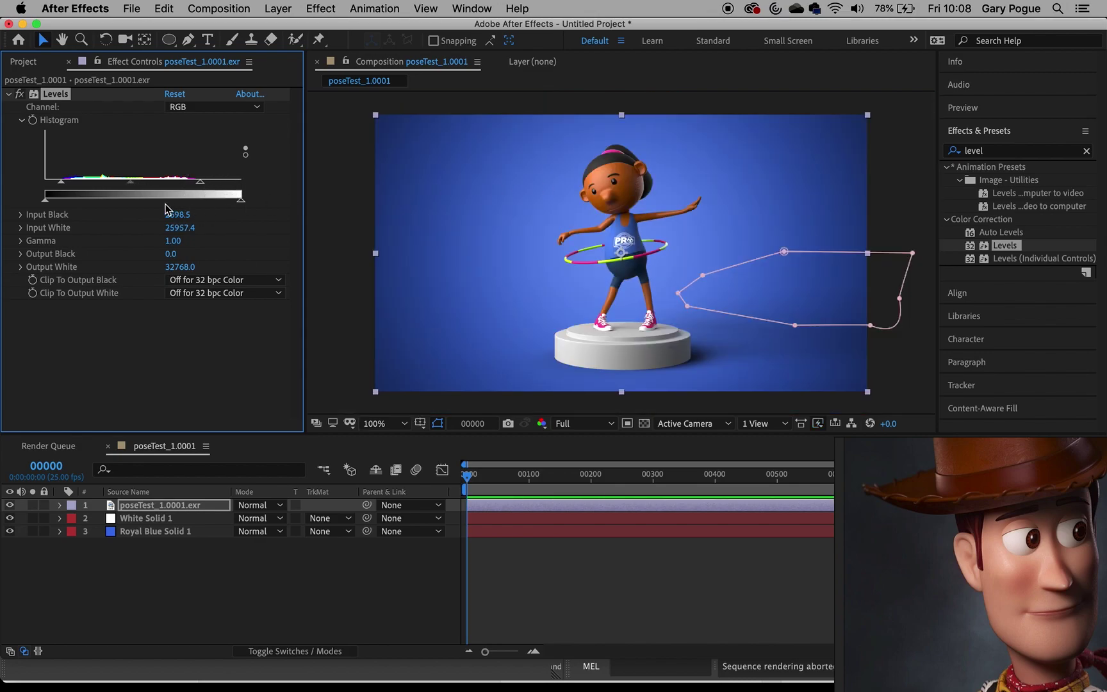
{"action": "left_click_drag", "start_coordinate": [135, 186], "coordinate": [130, 187]}
{"action": "left_click_drag", "start_coordinate": [200, 185], "coordinate": [198, 187]}
{"action": "left_click_drag", "start_coordinate": [61, 182], "coordinate": [66, 183]}
- Apply Color Balance to the render layer and warm the midtones with Midtone Red 24
{"action": "left_click", "coordinate": [1000, 151]}
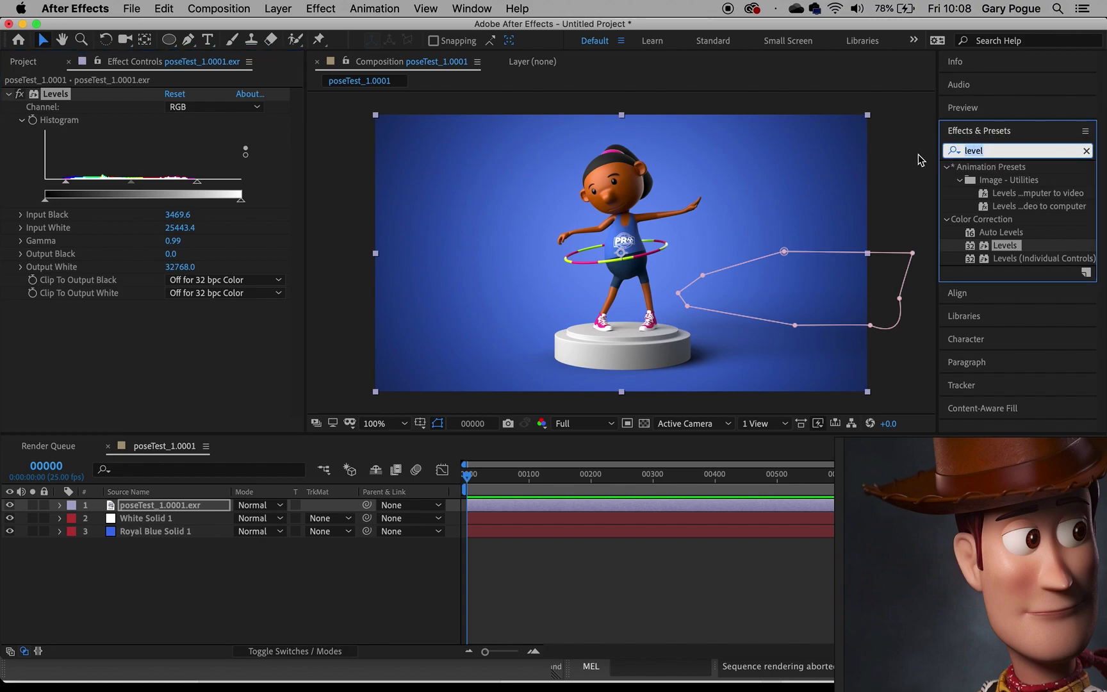
{"action": "type", "text": "colo"}
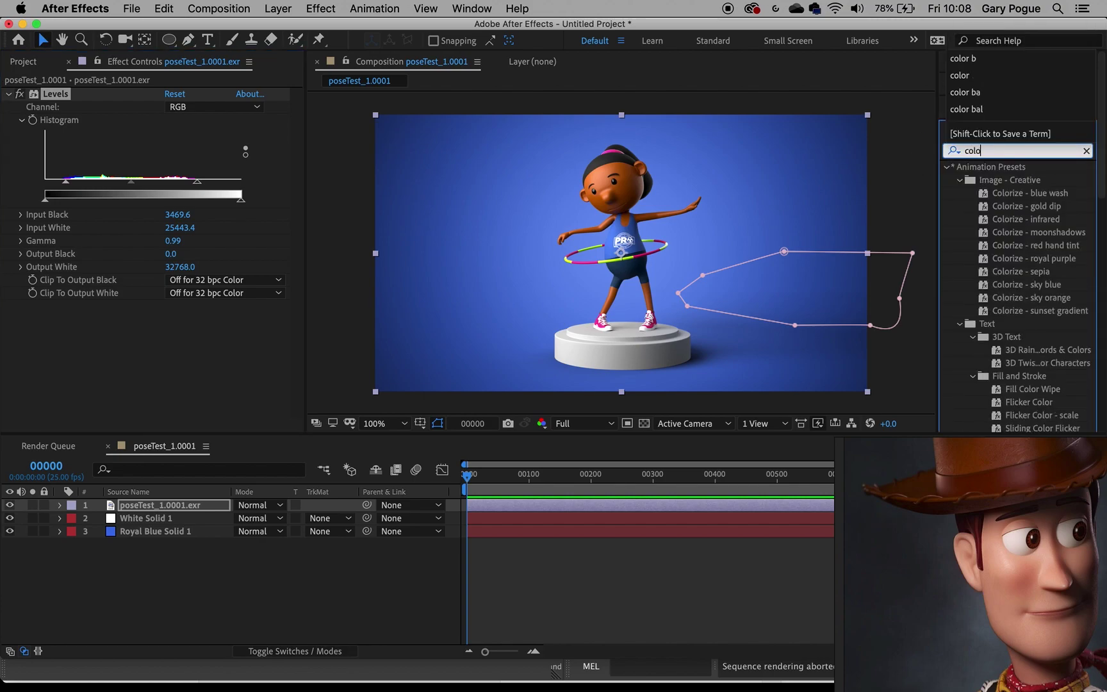
{"action": "type", "text": "r b"}
{"action": "double_click", "coordinate": [1005, 180]}
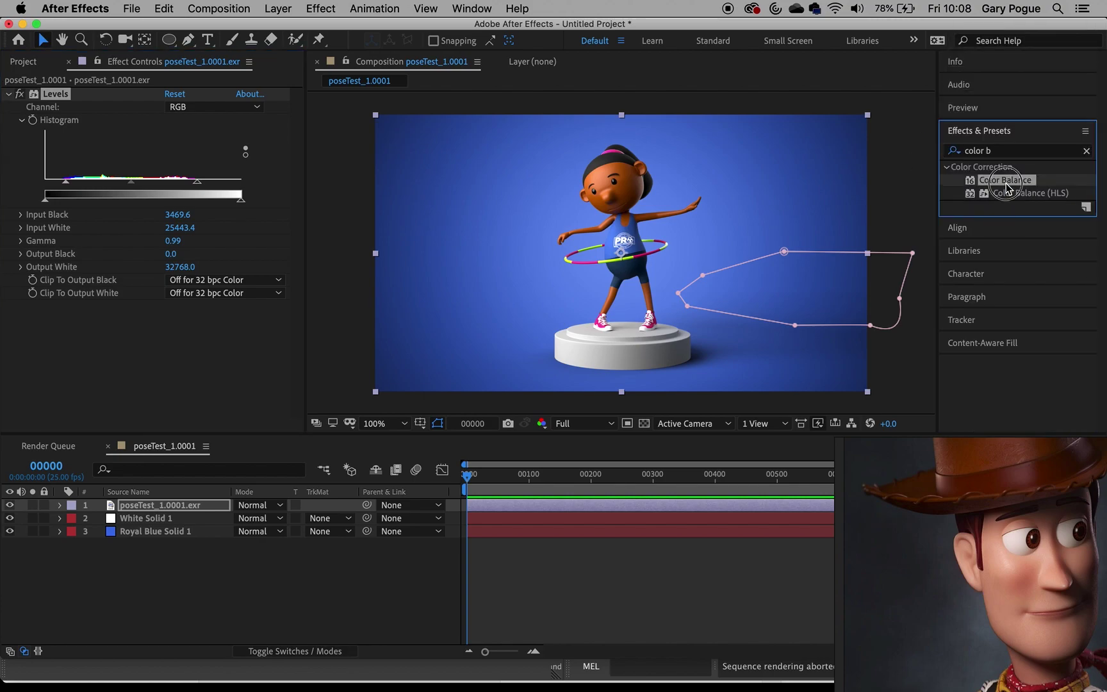
{"action": "scroll", "coordinate": [137, 308], "scroll_direction": "up", "scroll_amount": 1}
{"action": "scroll", "coordinate": [141, 321], "scroll_direction": "down", "scroll_amount": 1}
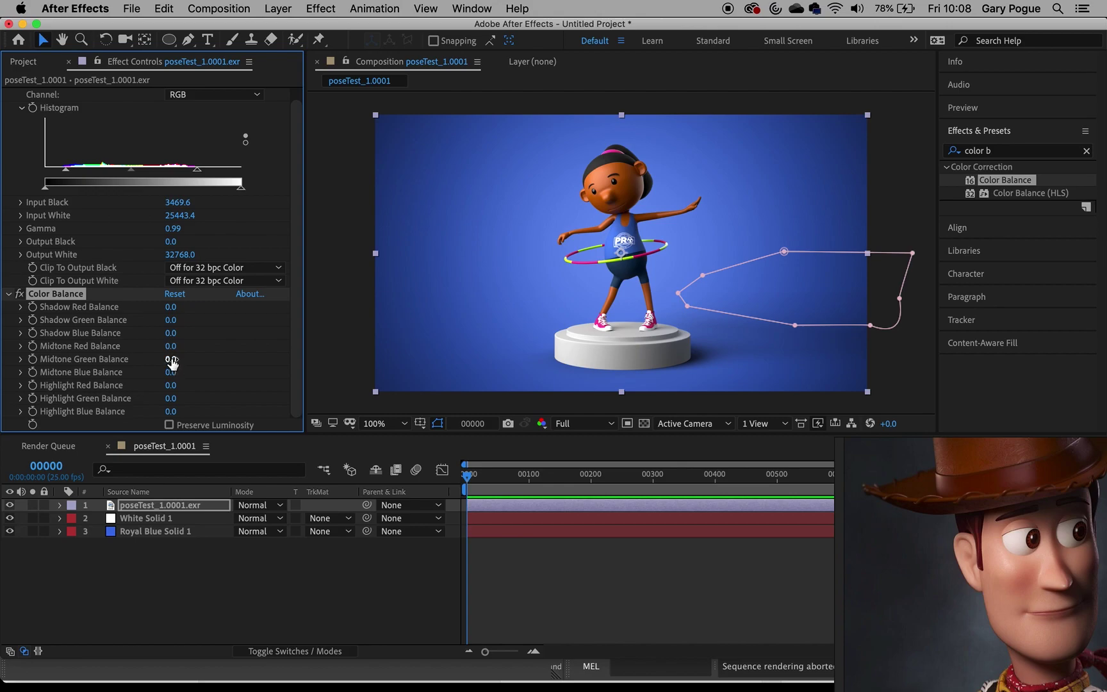
{"action": "left_click_drag", "start_coordinate": [170, 346], "coordinate": [219, 374]}
- Zoom in the viewer and ease Levels Input Black to 2441.5, fine-tuning gamma
{"action": "key", "text": "."}
{"action": "left_click_drag", "start_coordinate": [66, 170], "coordinate": [60, 170]}
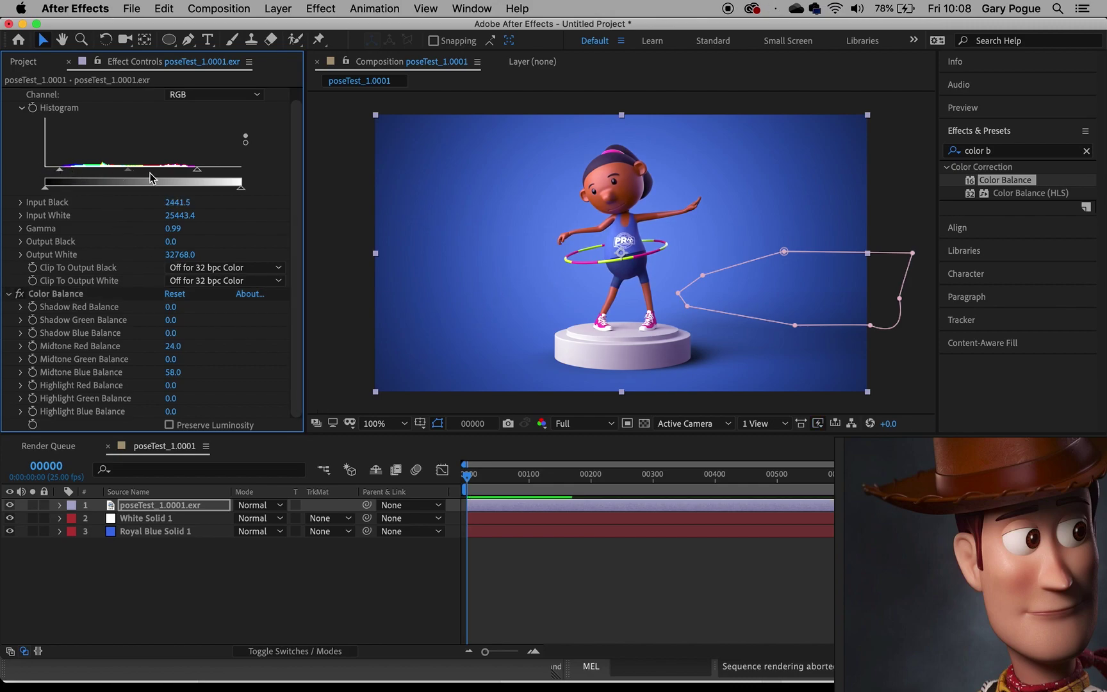
{"action": "left_click_drag", "start_coordinate": [128, 170], "coordinate": [130, 178]}
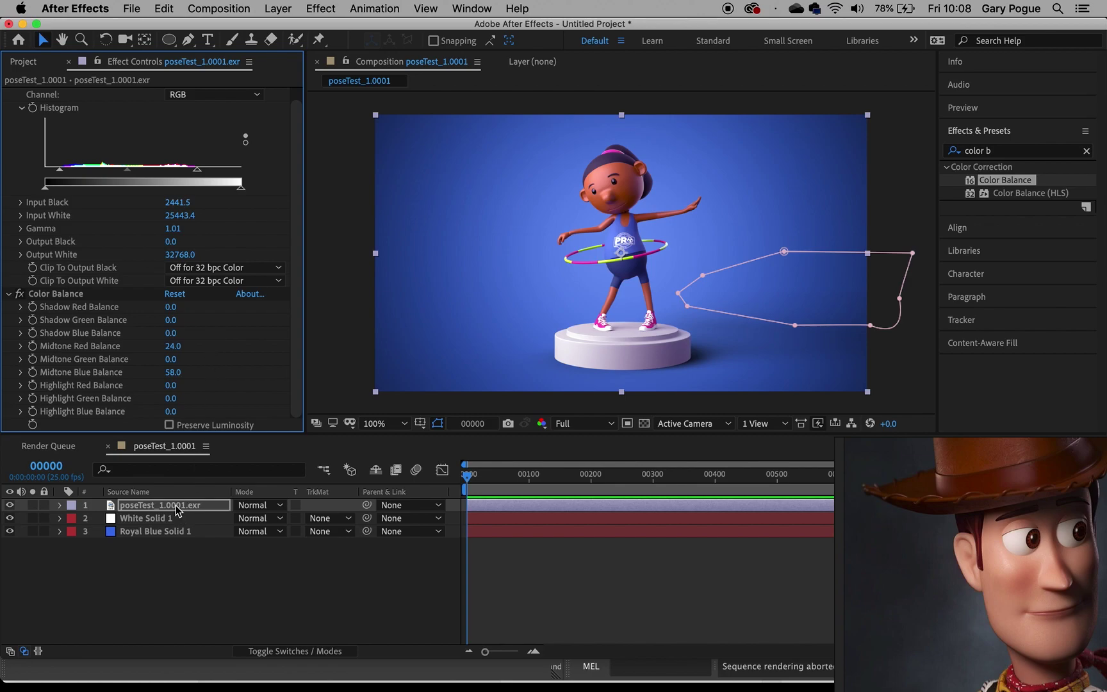
- Toggle Color Balance off and on to compare, then push Shadow Blue to 50
{"action": "left_click", "coordinate": [20, 294]}
{"action": "left_click", "coordinate": [20, 295]}
{"action": "left_click", "coordinate": [20, 296]}
{"action": "left_click_drag", "start_coordinate": [169, 333], "coordinate": [214, 338]}
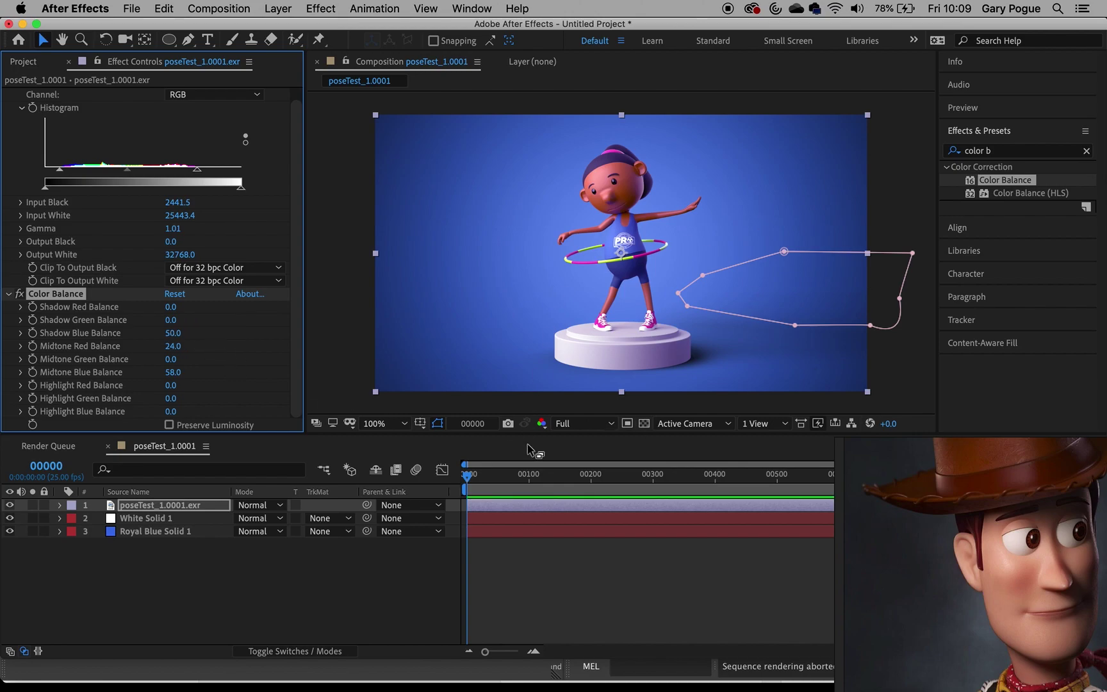
{"action": "left_click", "coordinate": [890, 208]}
{"action": "key", "text": "comma"}
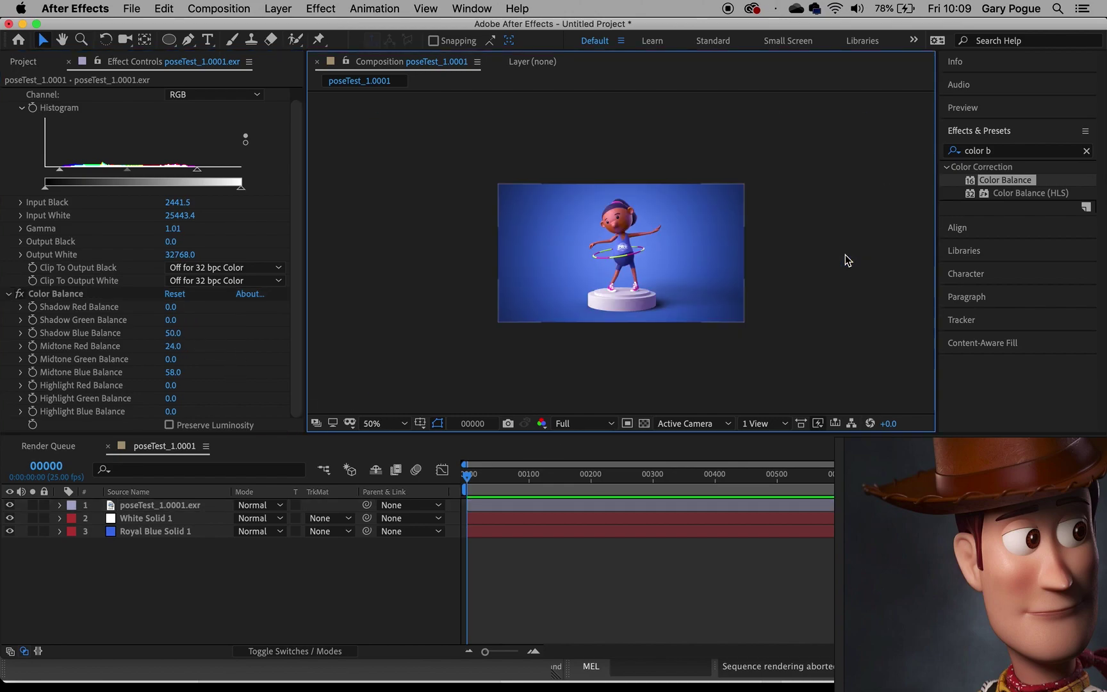
{"action": "key", "text": "period"}
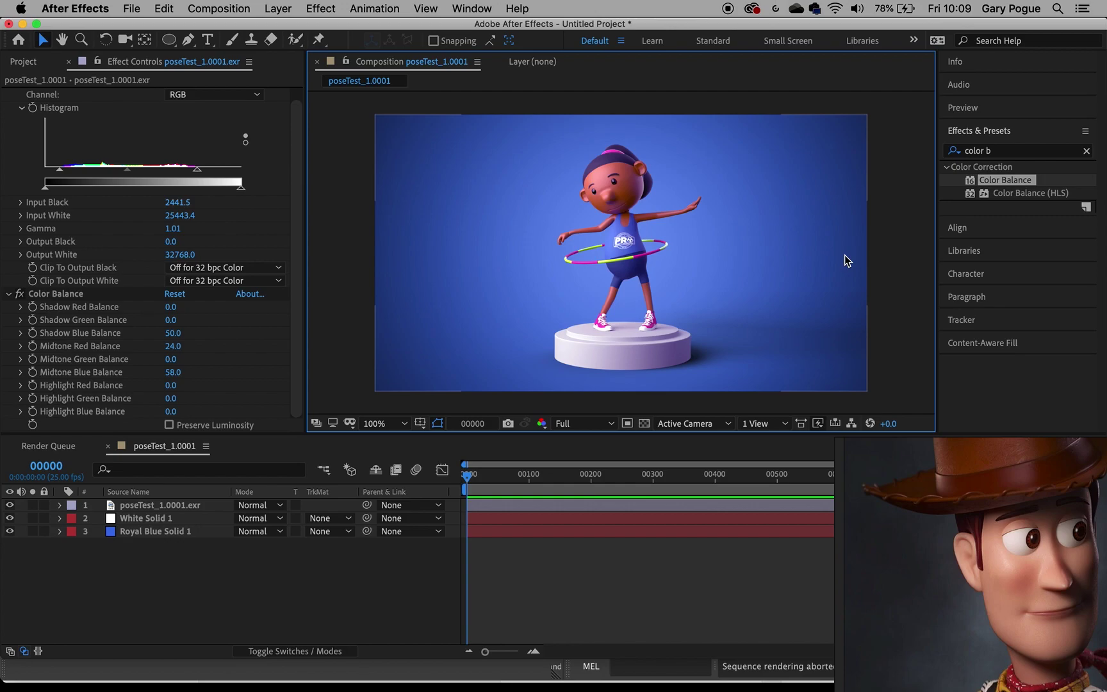